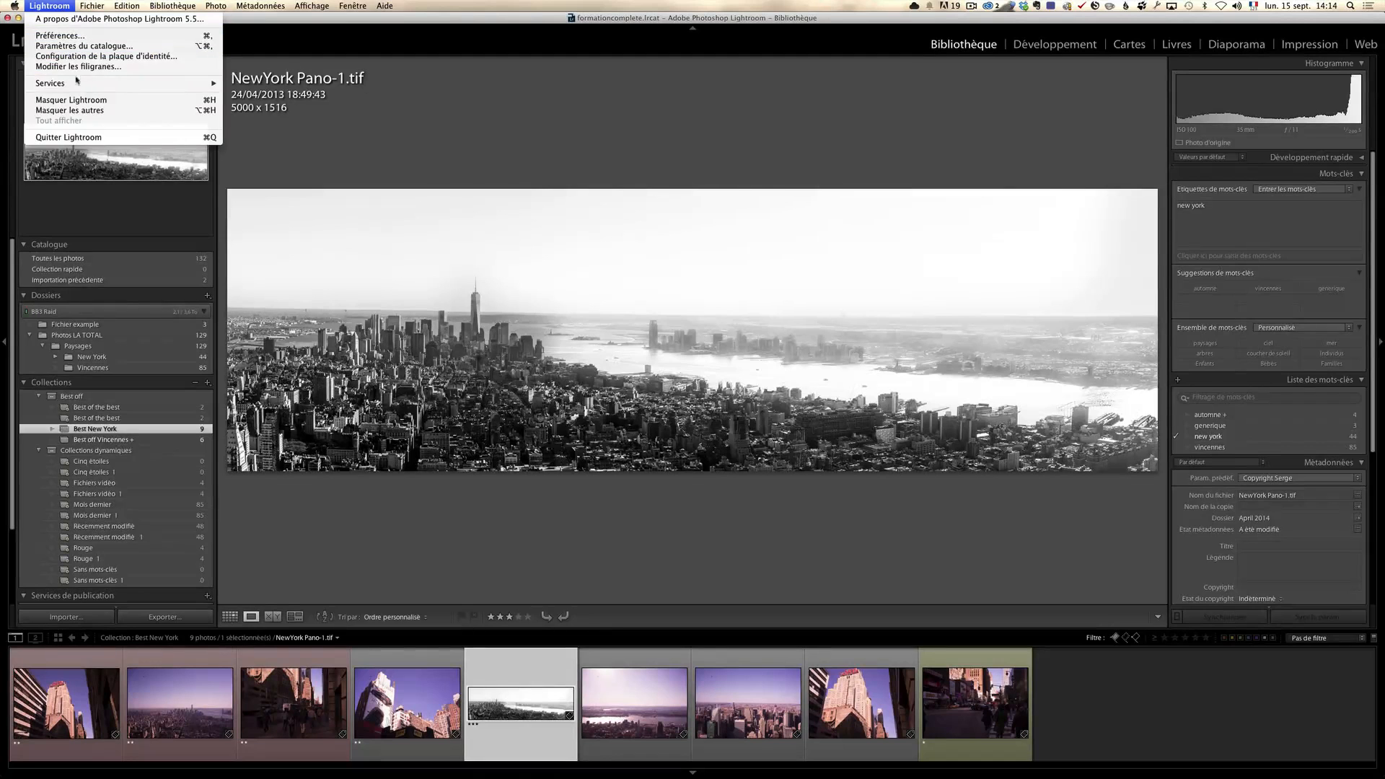
Open the watermark editor, enlarge its window, and load the correctly spelled Samsung text preset.
{"action": "left_click", "coordinate": [160, 67]}
{"action": "left_click_drag", "start_coordinate": [499, 45], "coordinate": [525, 63]}
{"action": "left_click_drag", "start_coordinate": [956, 589], "coordinate": [1207, 764]}
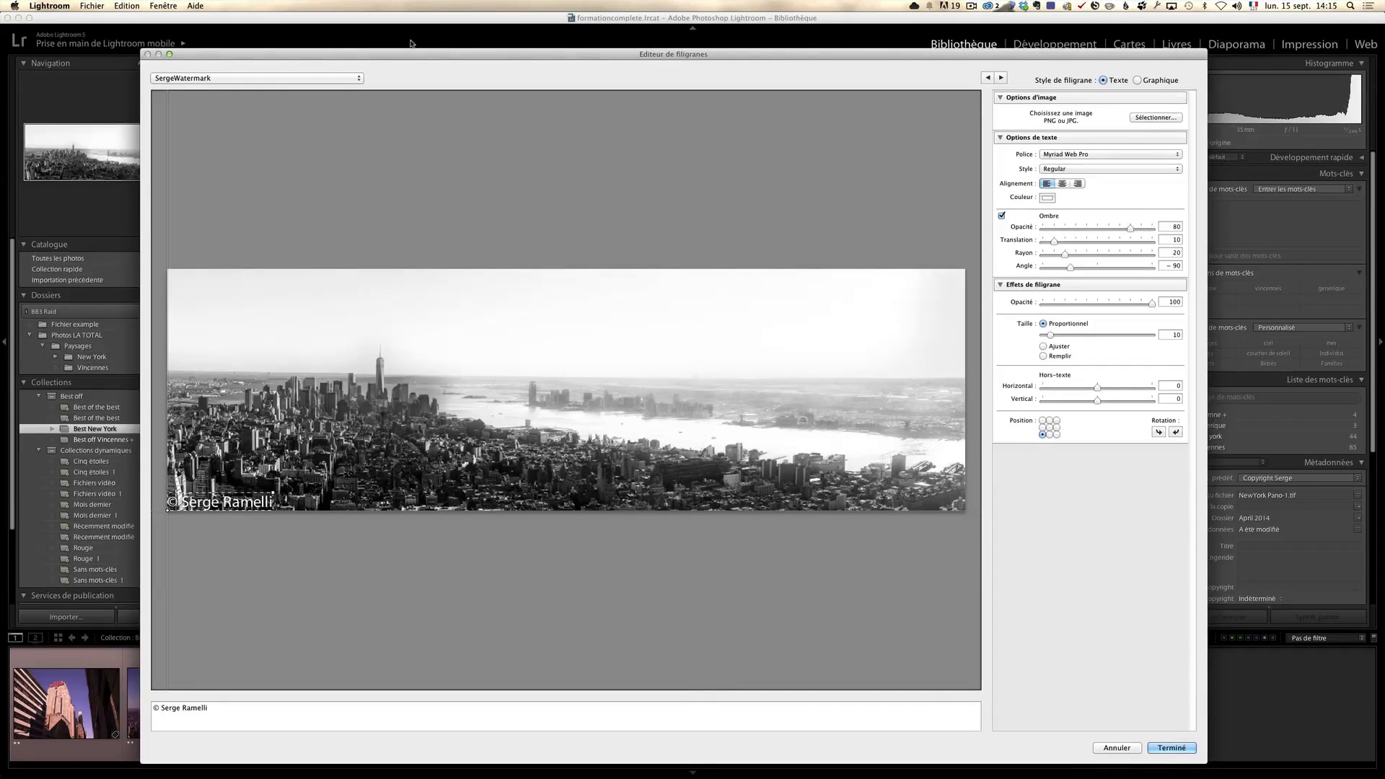
{"action": "left_click", "coordinate": [337, 81]}
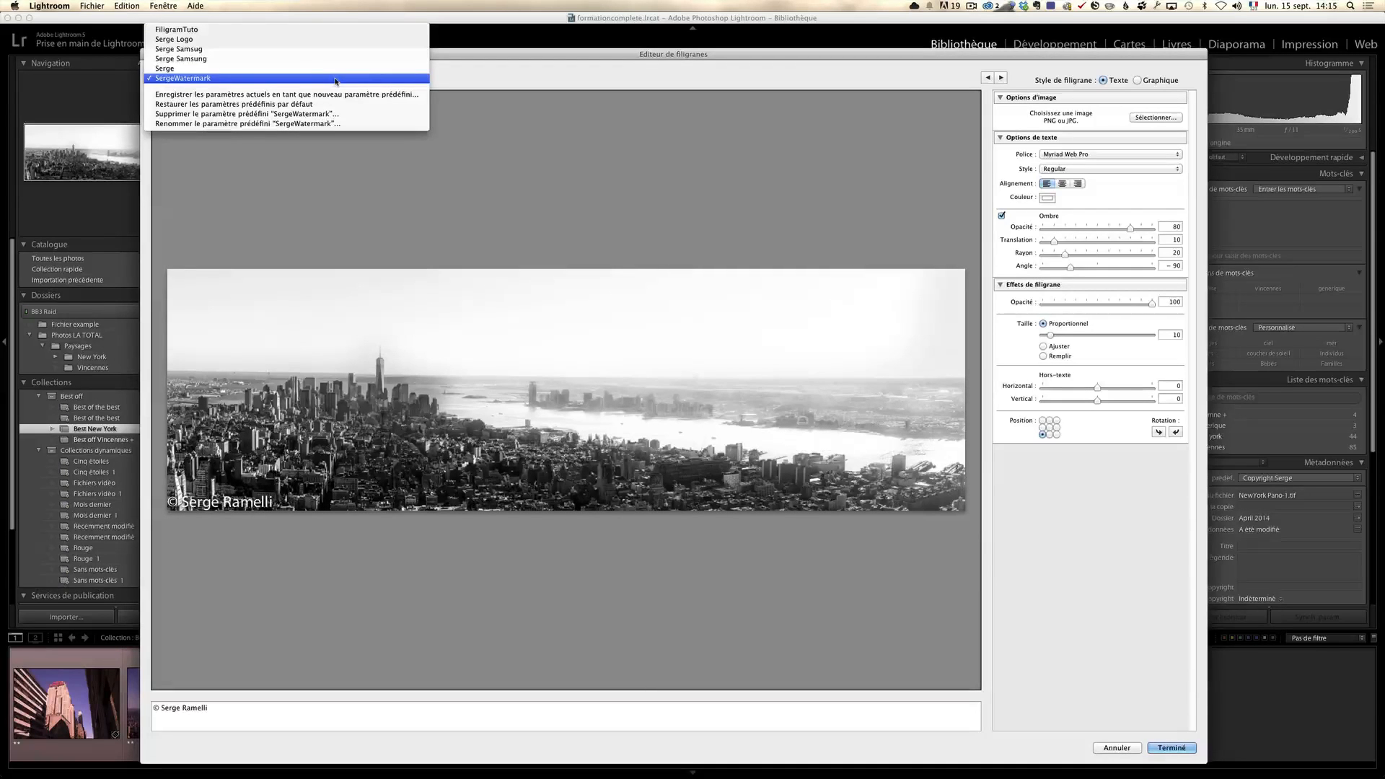
{"action": "left_click", "coordinate": [333, 60]}
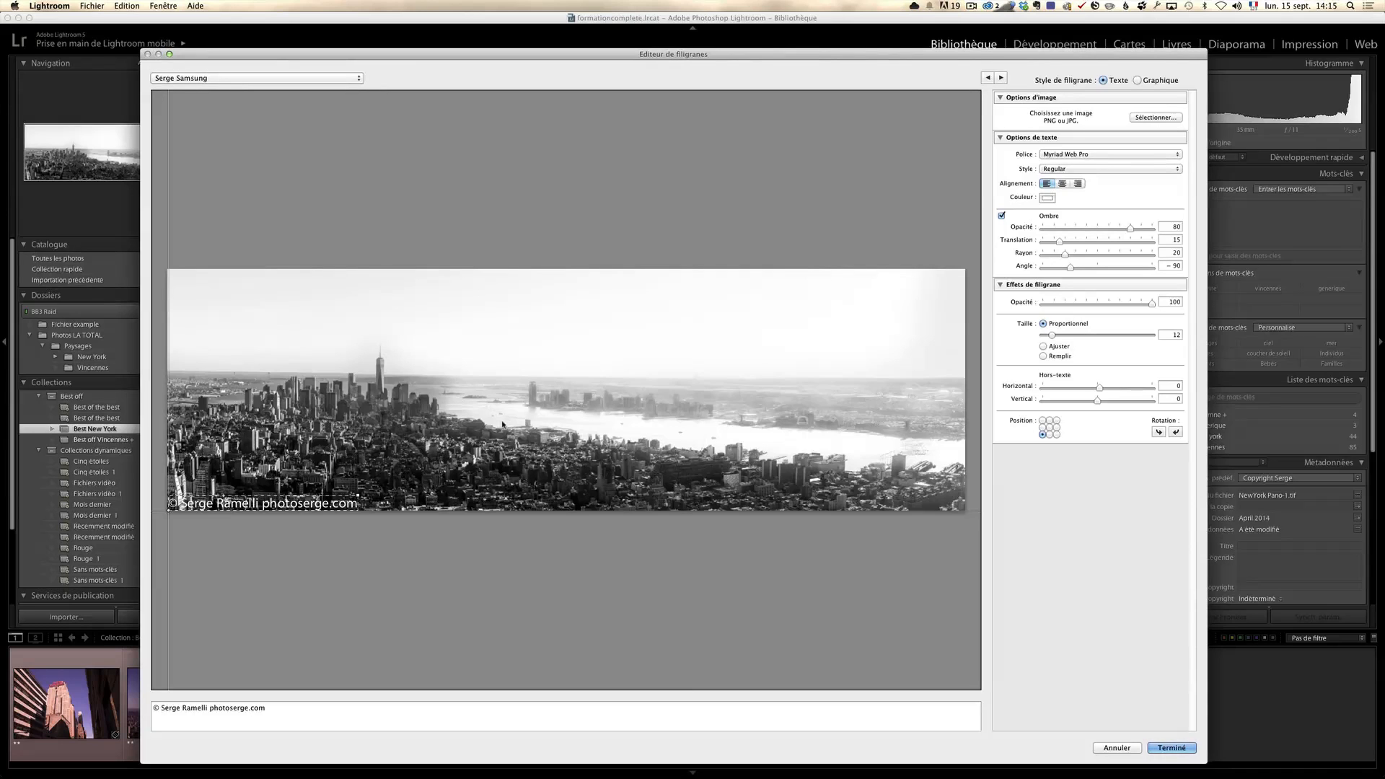
Look through the preset commands and font list, keeping Myriad Web Pro, and preview centre alignment before restoring left alignment.
{"action": "left_click", "coordinate": [213, 79]}
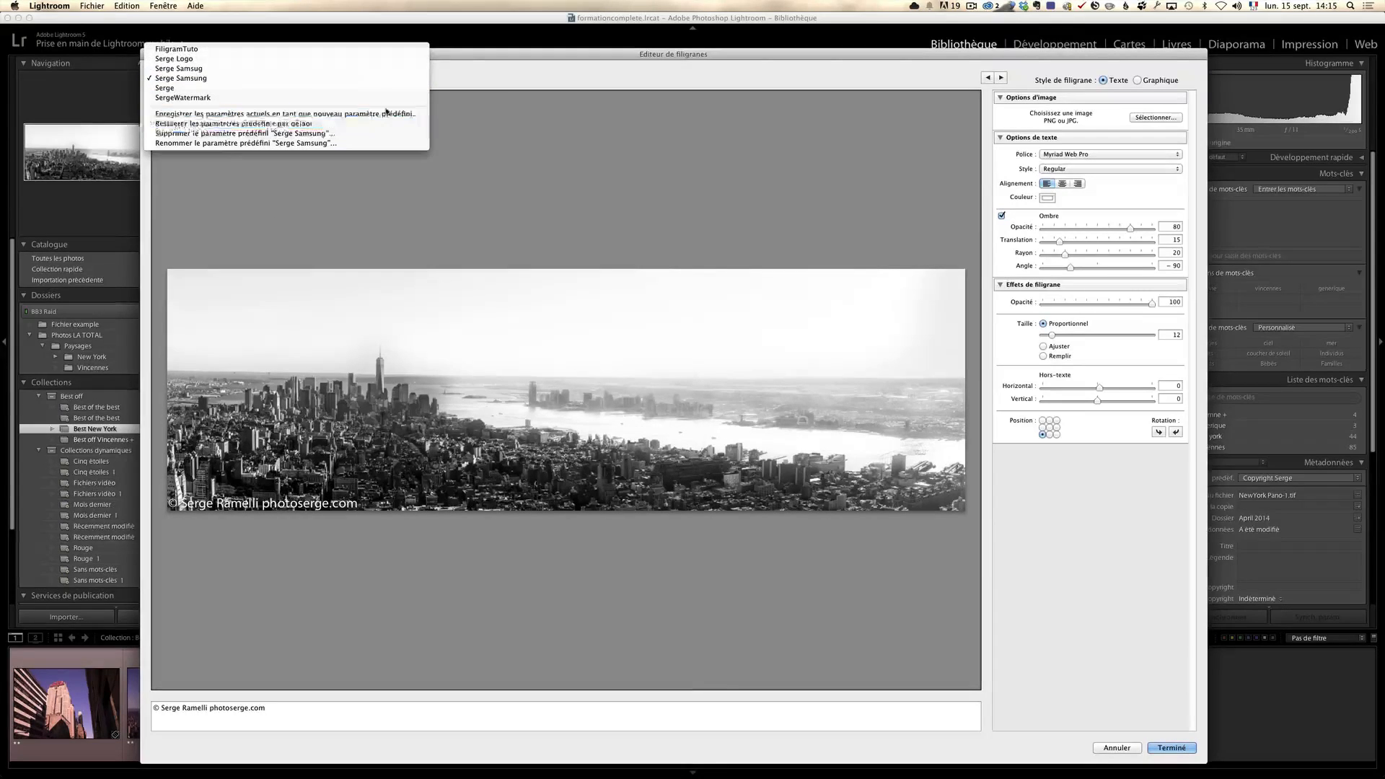
{"action": "left_click", "coordinate": [303, 115]}
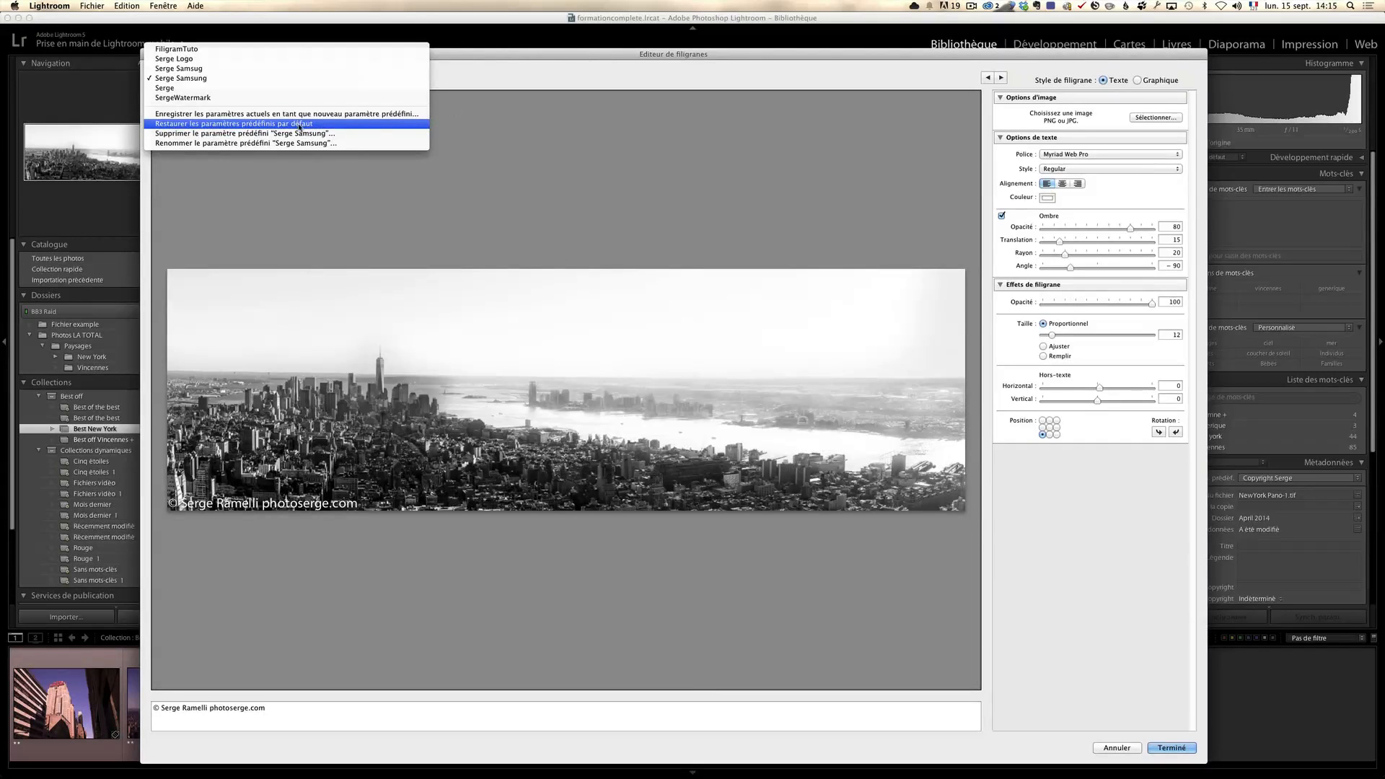
{"action": "left_click", "coordinate": [510, 137]}
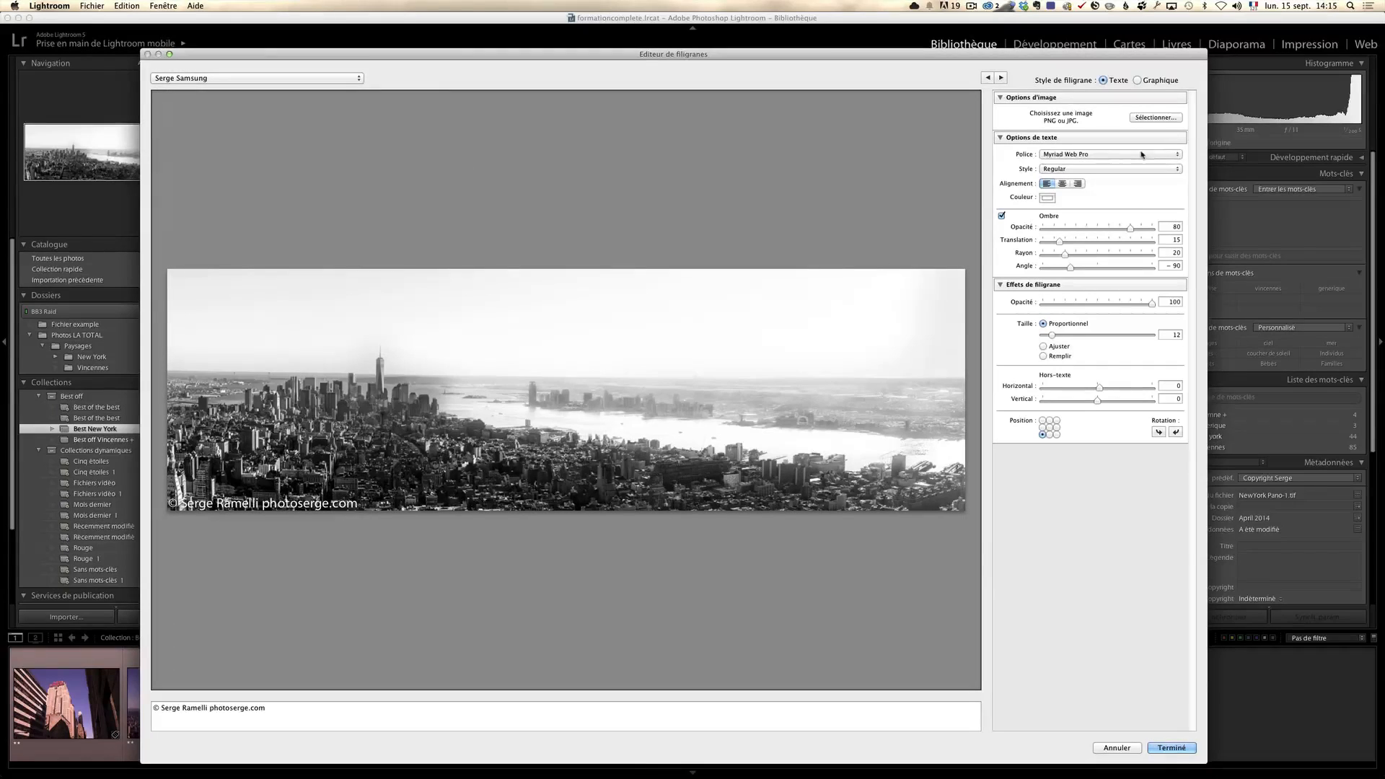
{"action": "left_click", "coordinate": [1085, 156]}
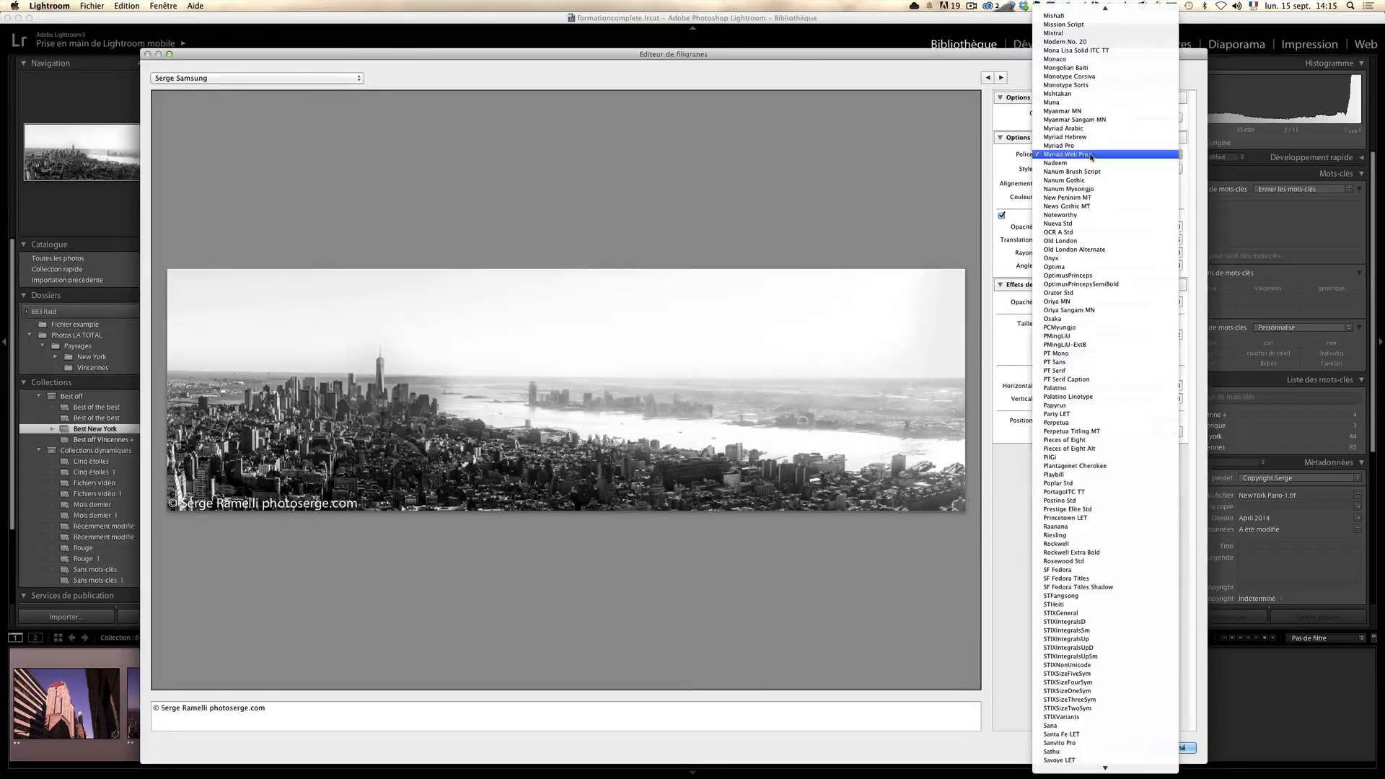
{"action": "left_click", "coordinate": [1060, 153]}
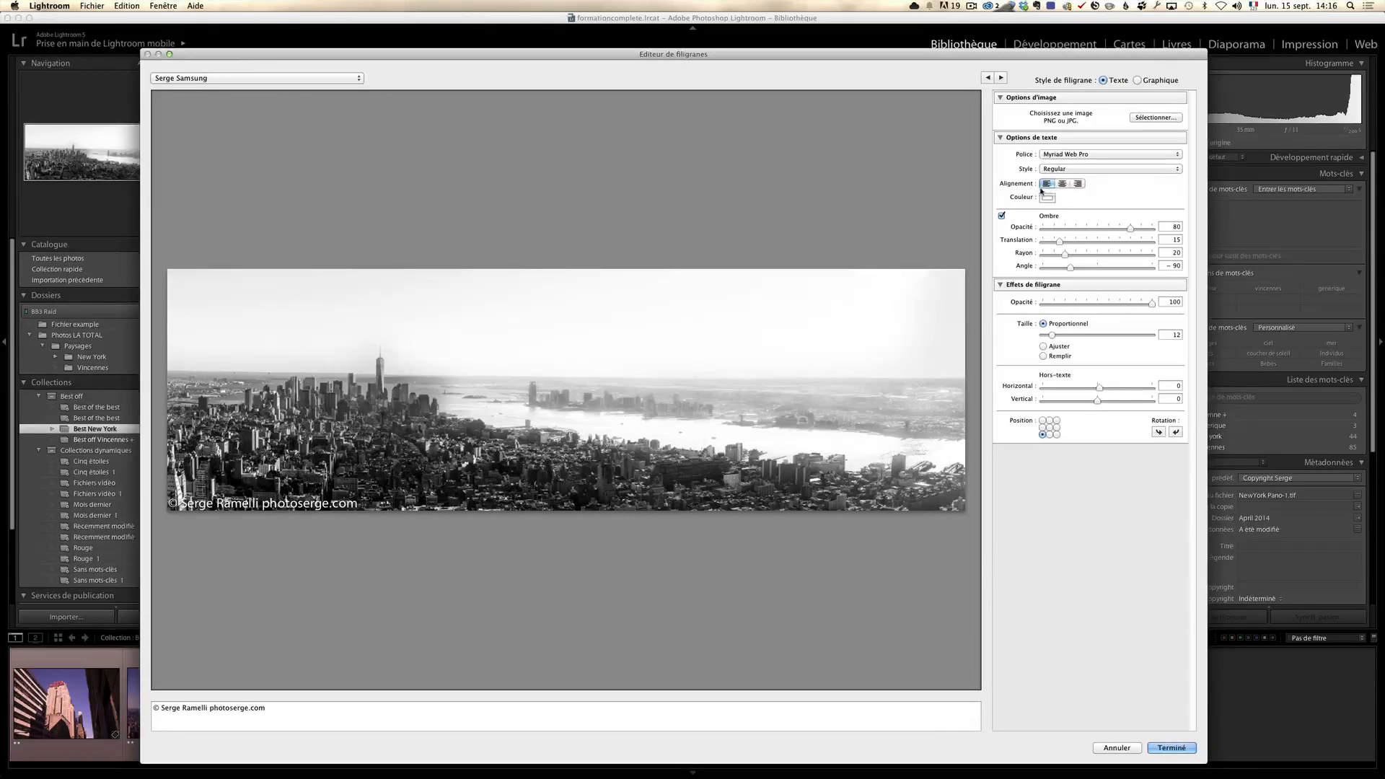
{"action": "left_click", "coordinate": [1062, 184]}
{"action": "left_click", "coordinate": [1047, 184]}
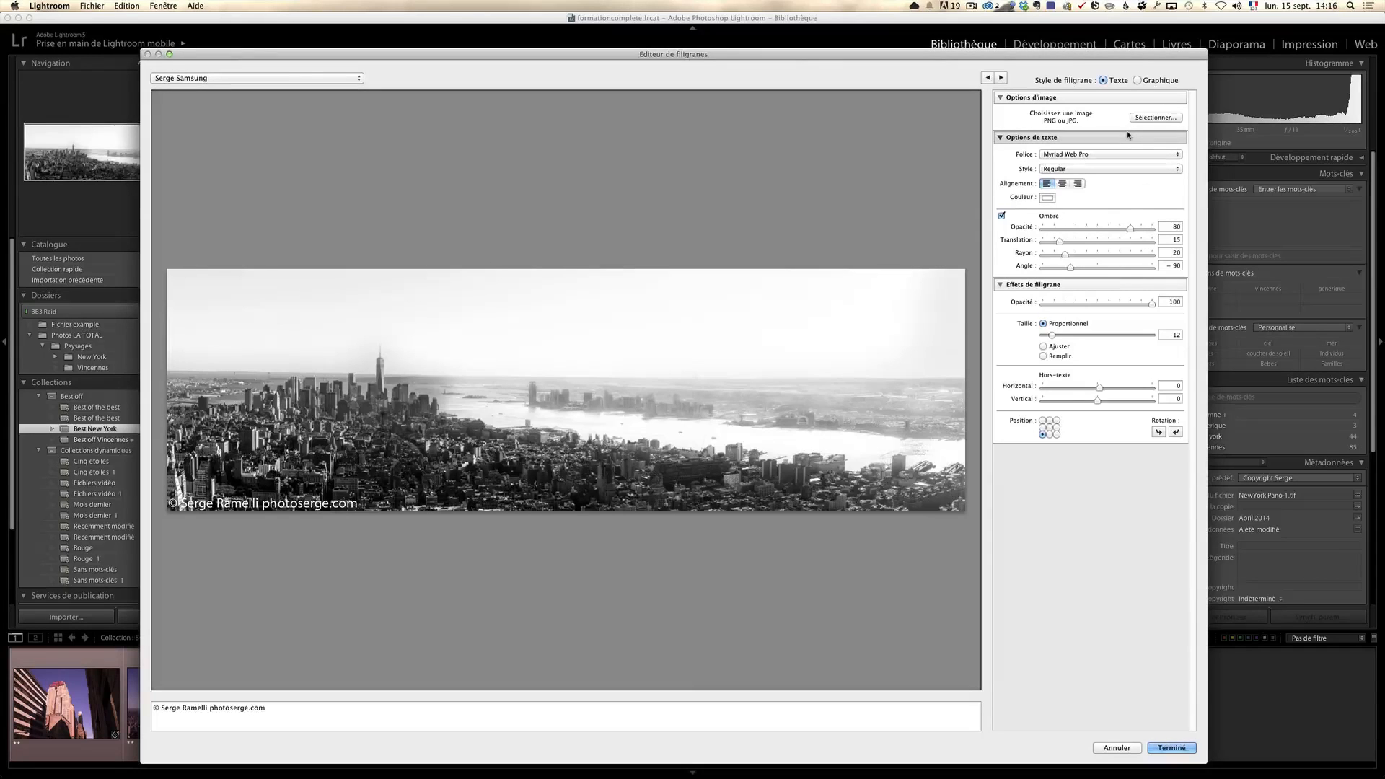
Replace the watermark text with "Filigrane Photo plus".
{"action": "left_click", "coordinate": [351, 719]}
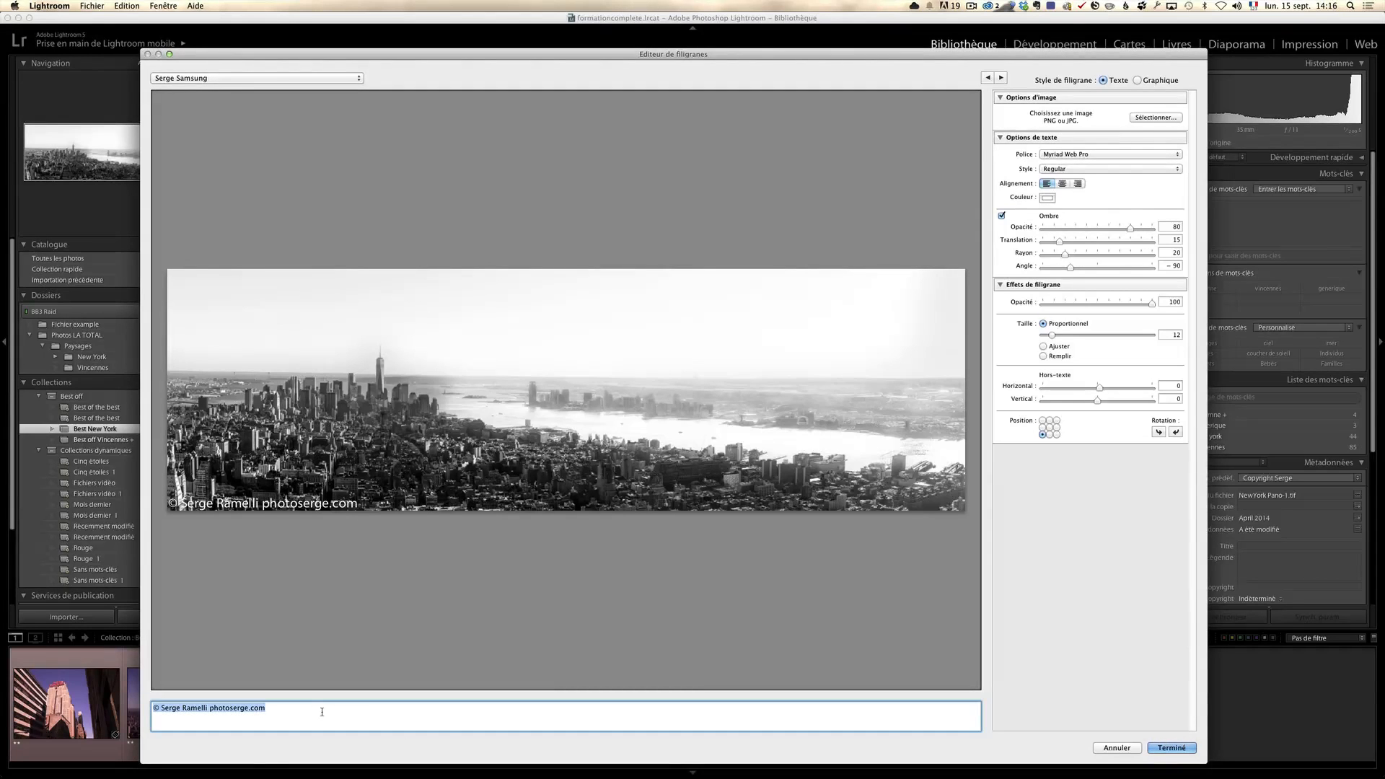
{"action": "left_click", "coordinate": [277, 717]}
{"action": "key", "text": "super+a"}
{"action": "type", "text": "Filigrame"}
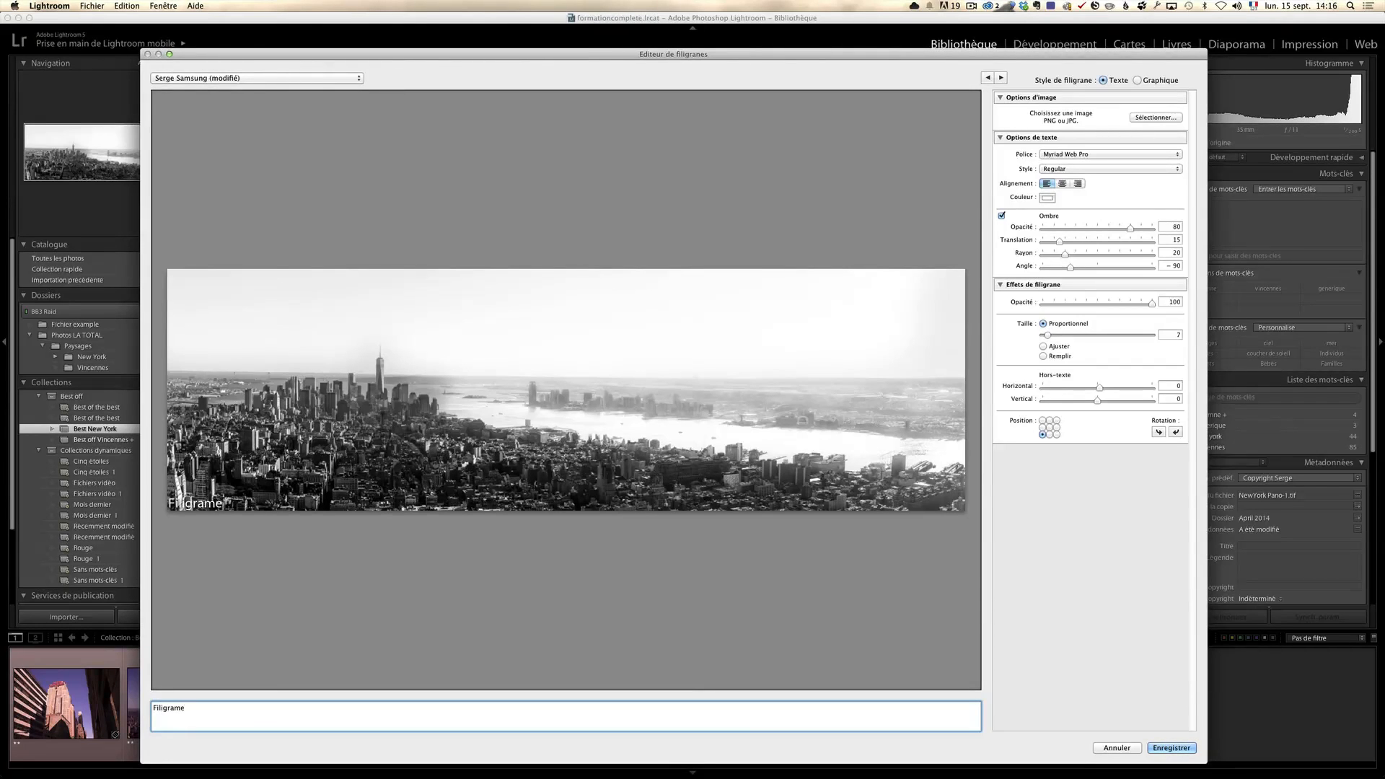
{"action": "key", "text": "BackSpace"}
{"action": "key", "text": "BackSpace"}
{"action": "type", "text": "ne Photo plus"}
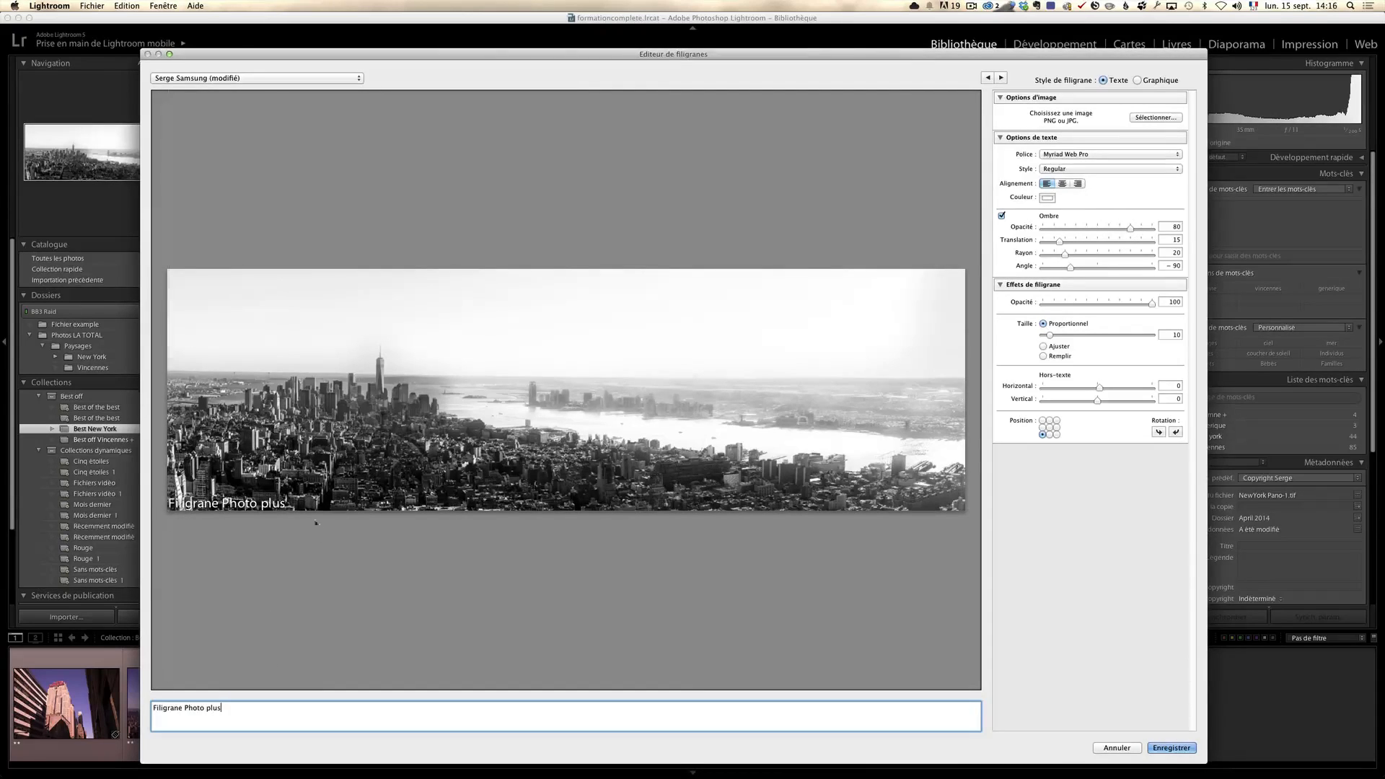
Preview the text with and without its shadow, and anchor the watermark at the photo's top-left corner at size 33.
{"action": "left_click", "coordinate": [1129, 229]}
{"action": "left_click", "coordinate": [1001, 216]}
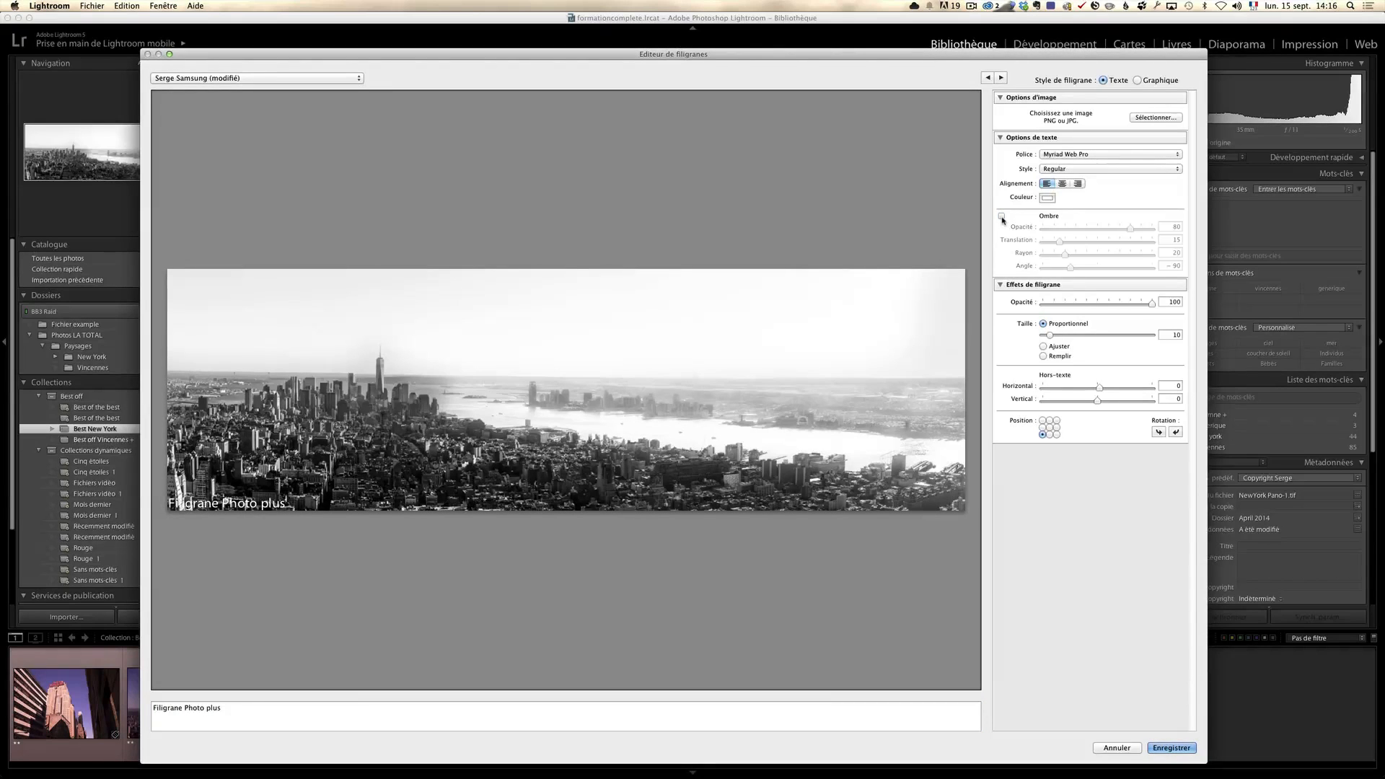
{"action": "left_click", "coordinate": [1002, 215]}
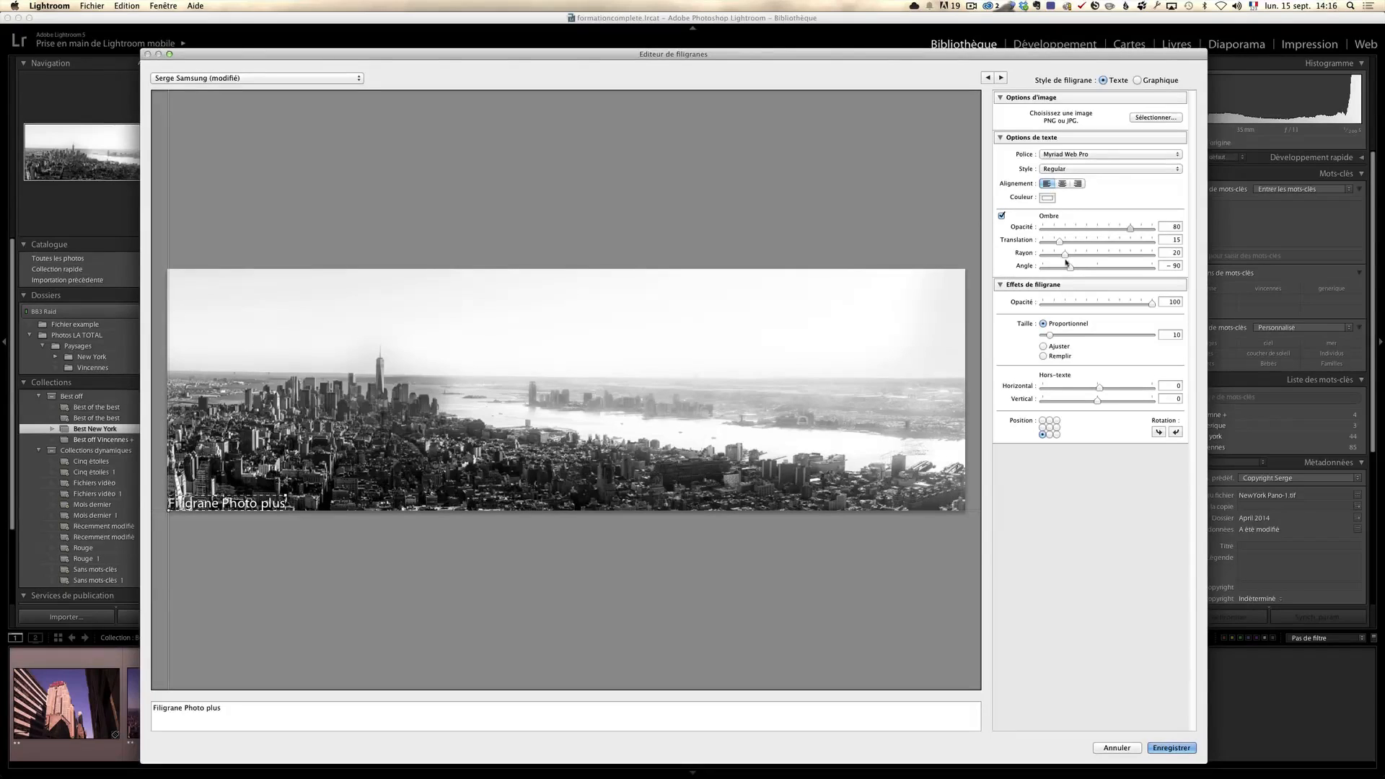
{"action": "left_click", "coordinate": [1043, 421]}
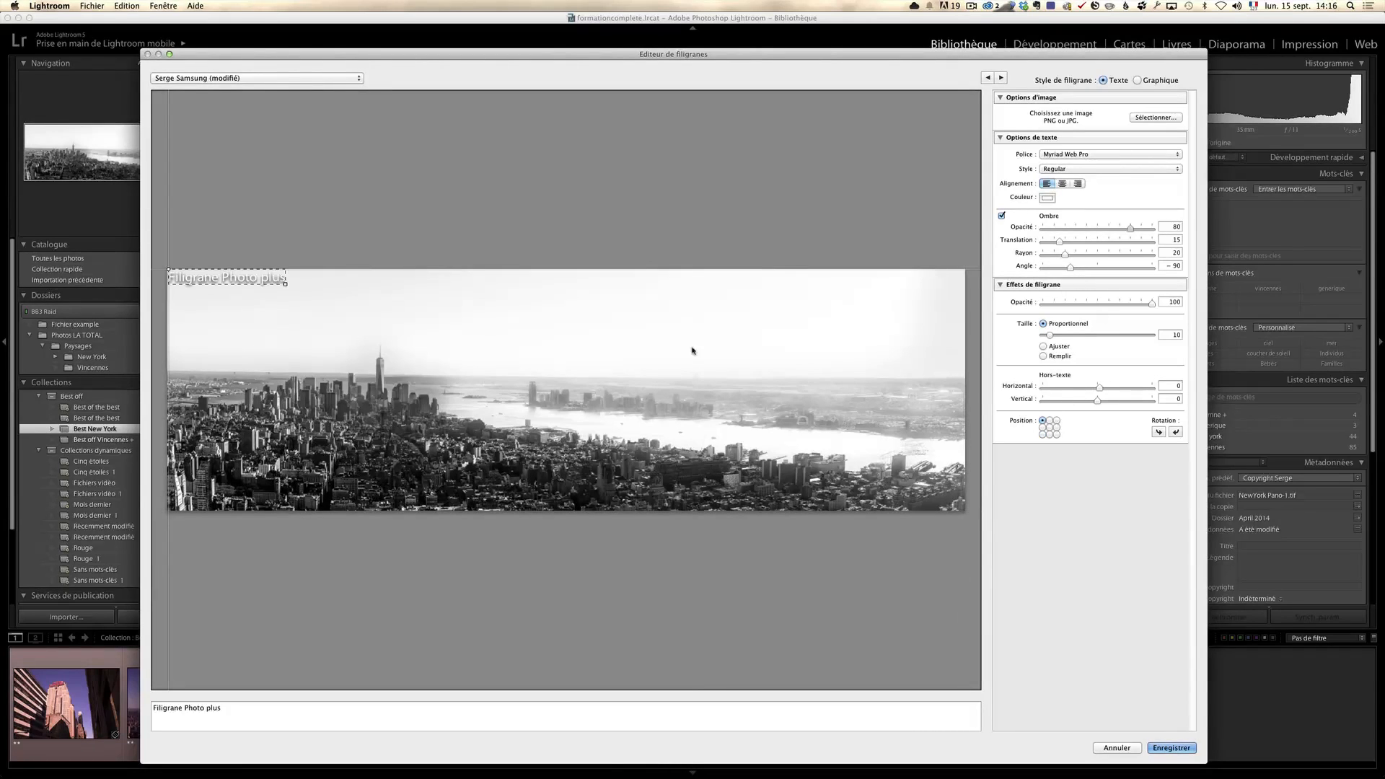
{"action": "left_click_drag", "start_coordinate": [285, 284], "coordinate": [585, 388]}
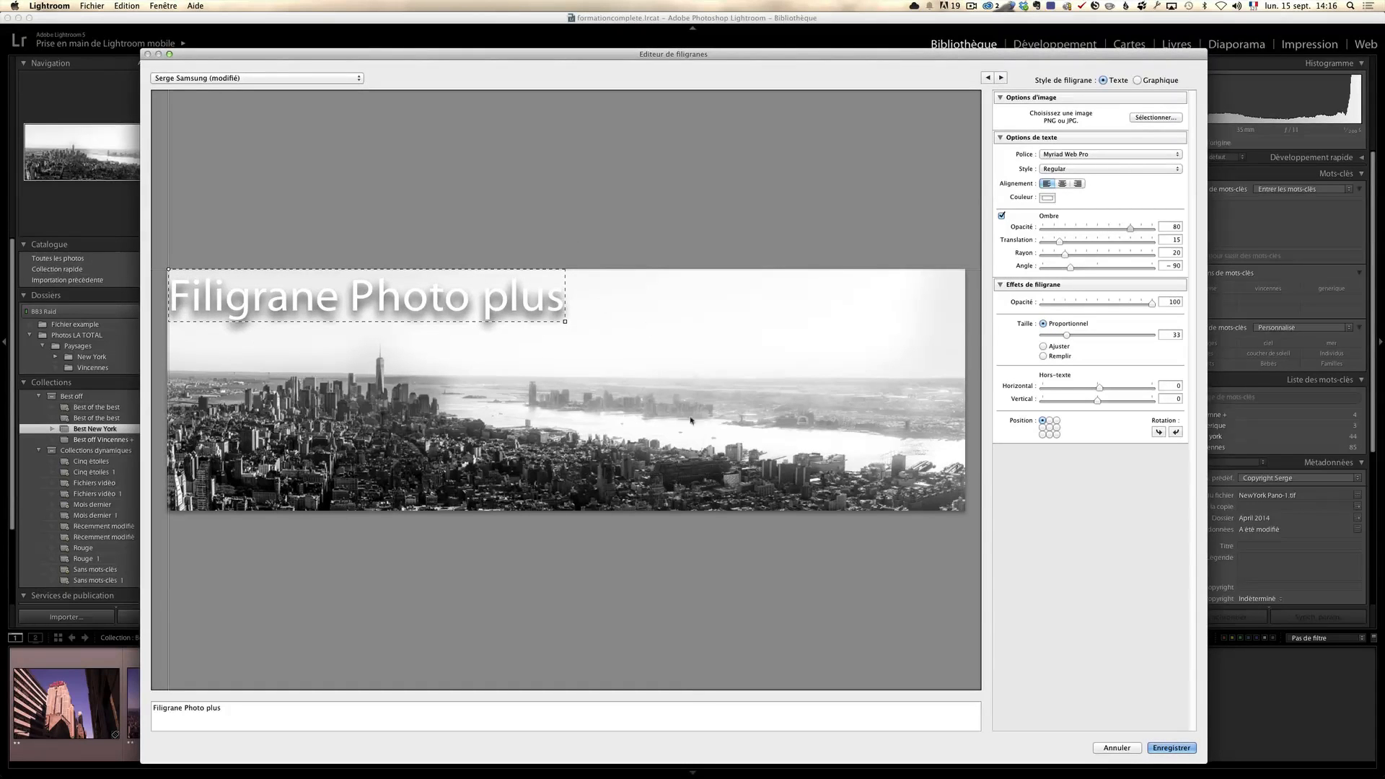
Compare the enlarged watermark text with and without its shadow, and leave the shadow disabled.
{"action": "left_click", "coordinate": [1002, 215]}
{"action": "left_click", "coordinate": [1002, 215]}
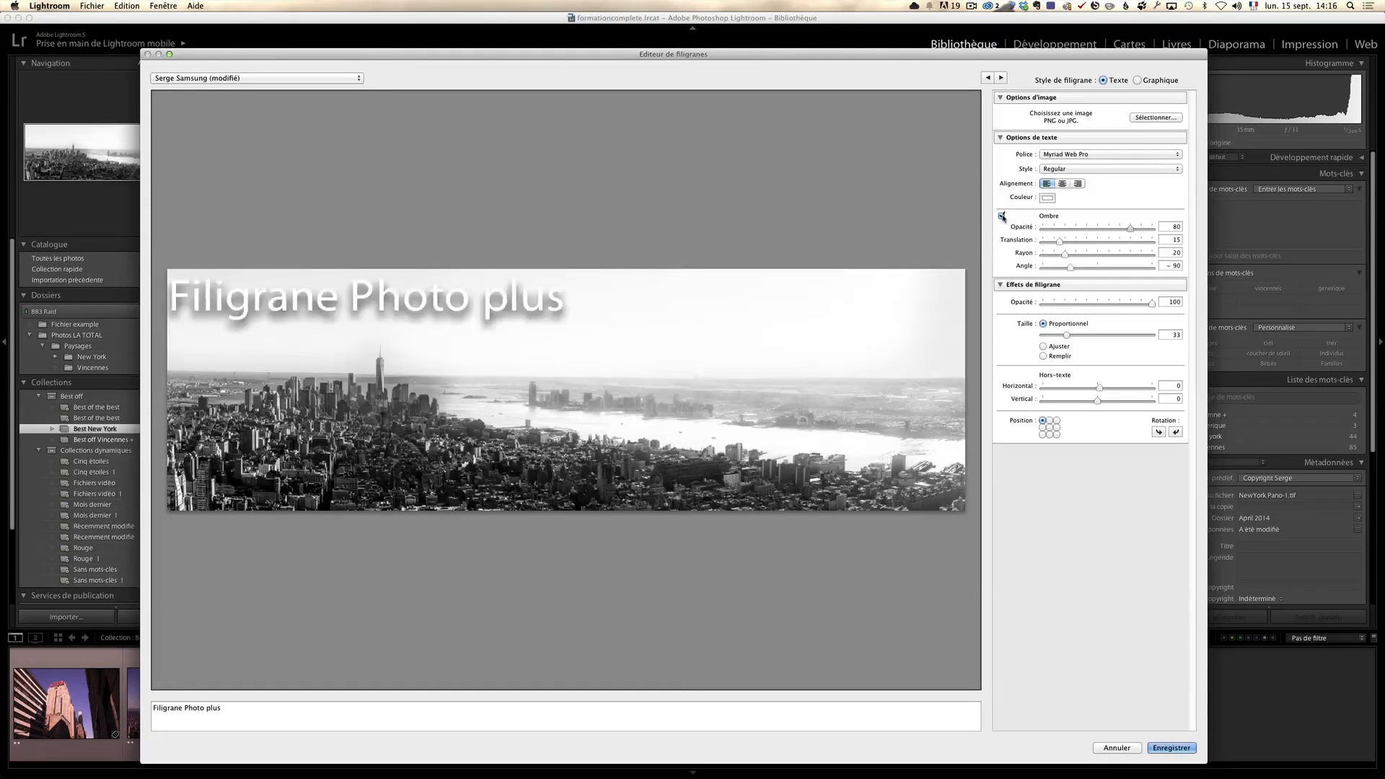
{"action": "left_click", "coordinate": [1002, 215]}
{"action": "left_click", "coordinate": [1001, 215]}
{"action": "left_click", "coordinate": [1002, 215]}
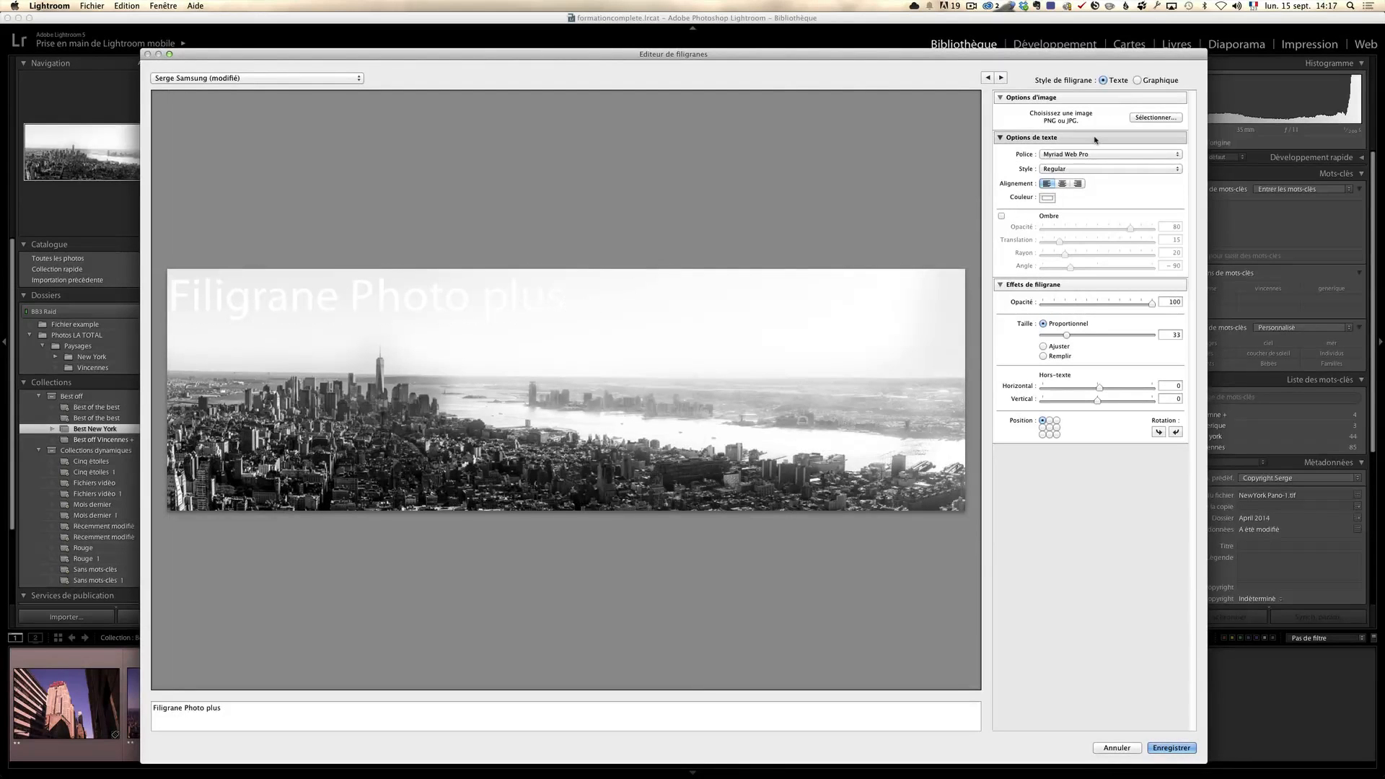
Change the watermark text colour to black and close the colour picker.
{"action": "left_click", "coordinate": [1047, 197]}
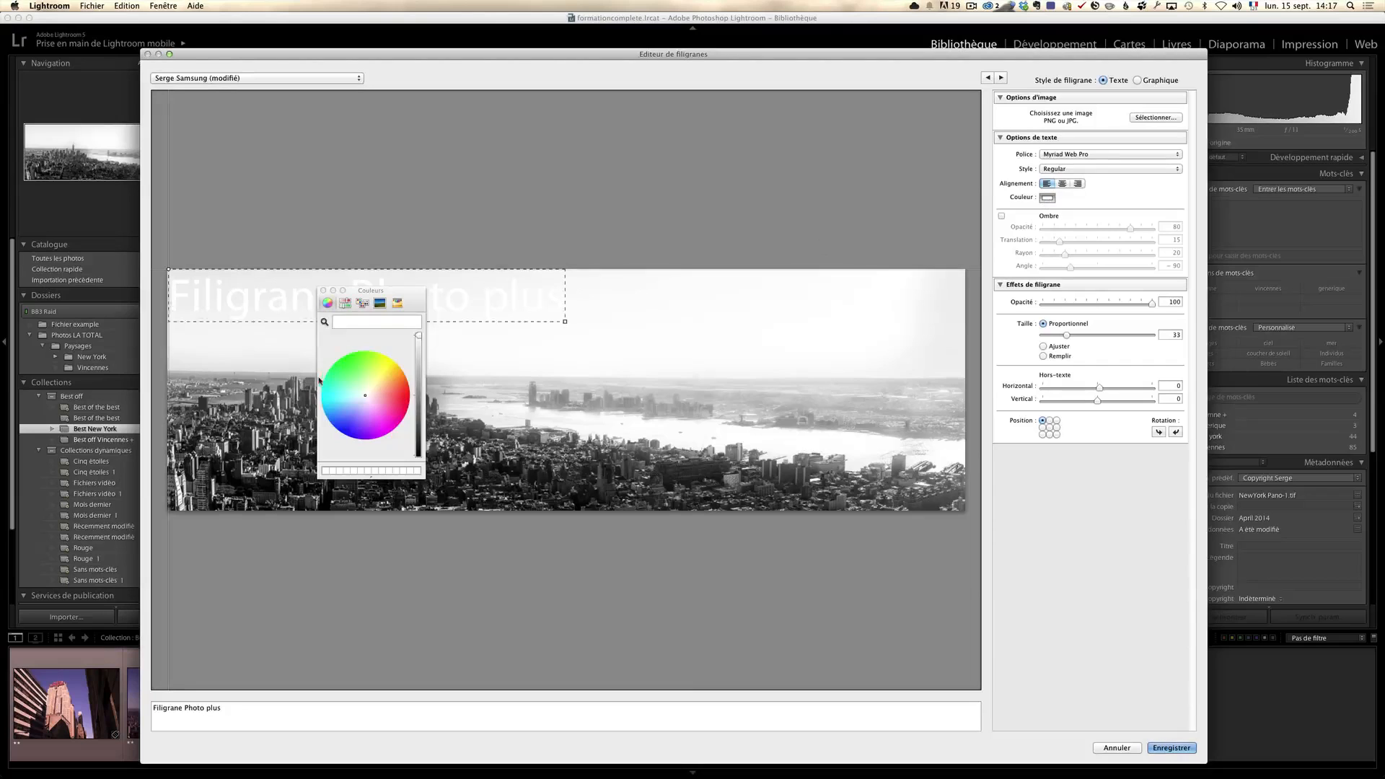
{"action": "left_click_drag", "start_coordinate": [420, 358], "coordinate": [418, 458]}
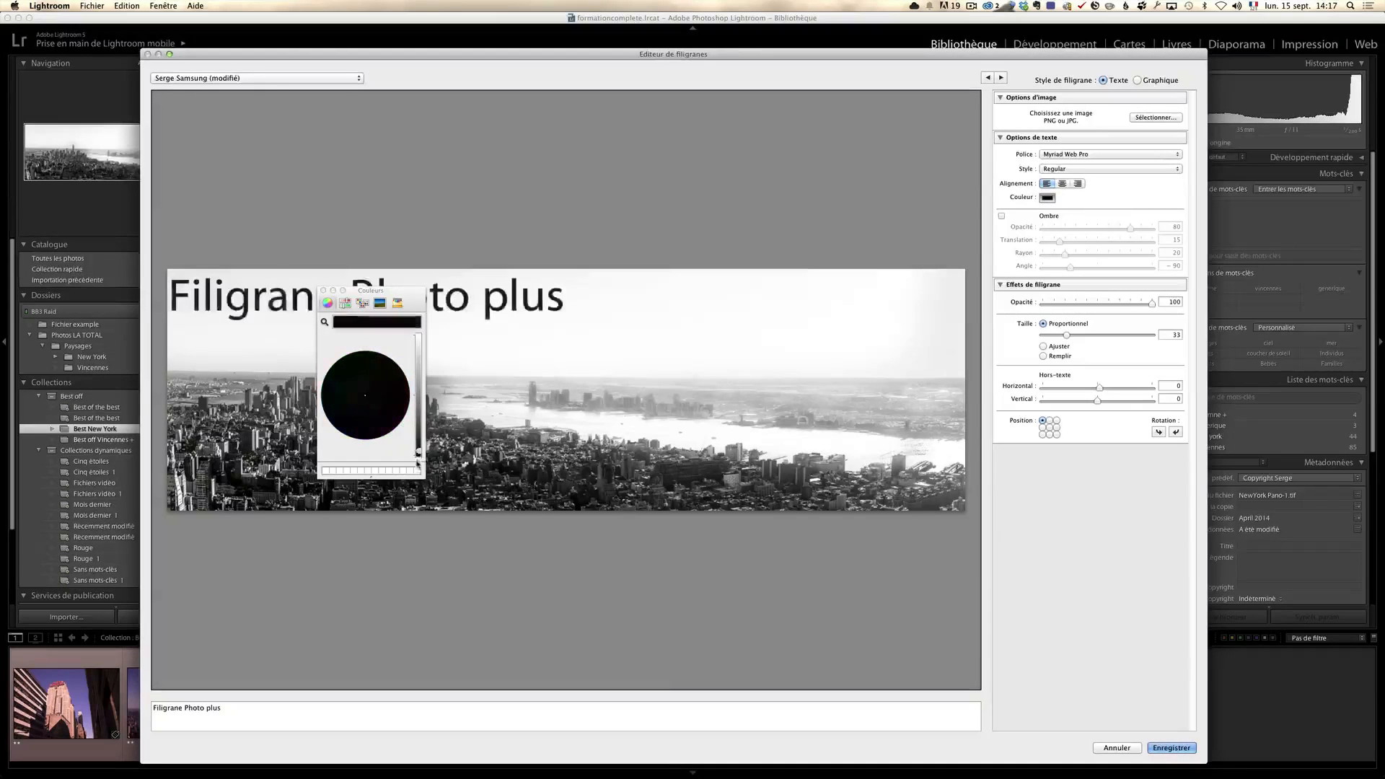
{"action": "left_click", "coordinate": [323, 290]}
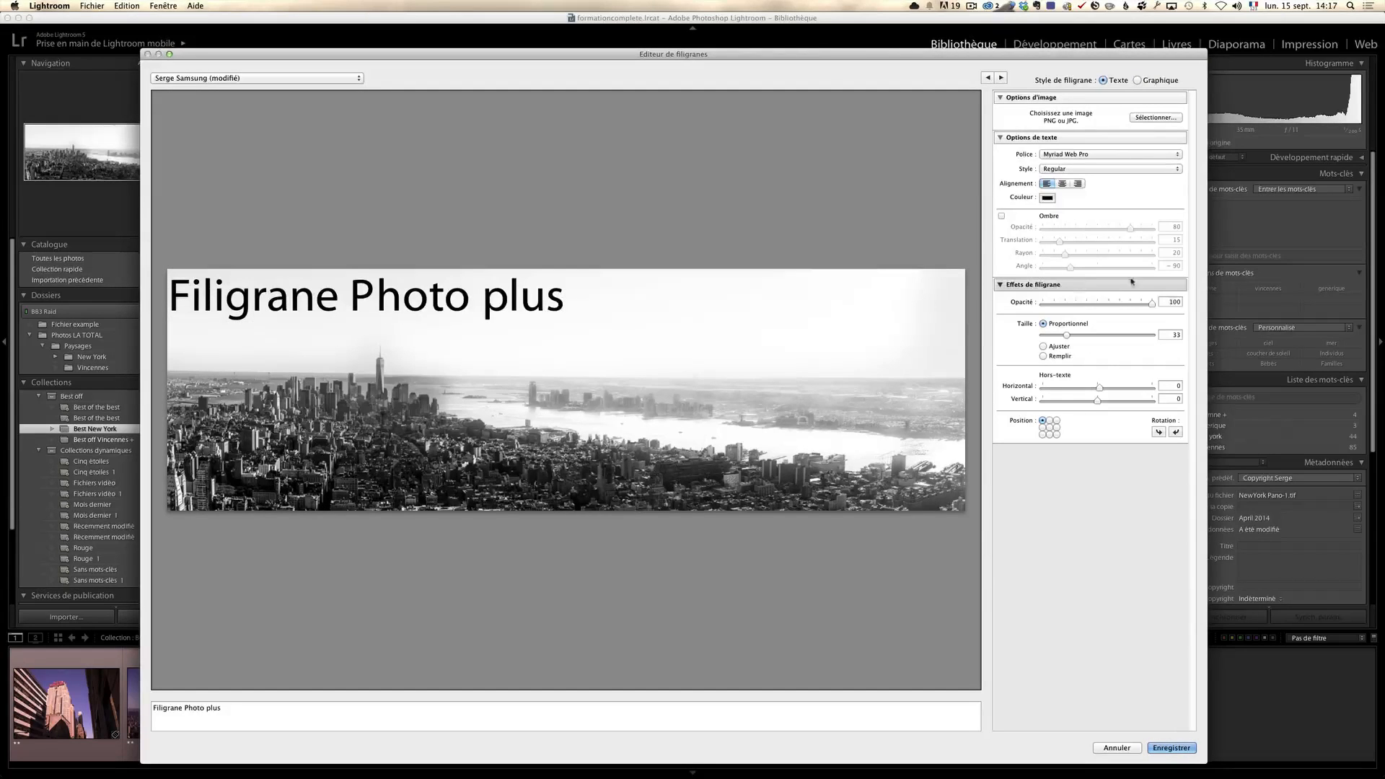
Fade the watermark to an opacity of 6 and enlarge it to size 67, centred on the photo.
{"action": "left_click_drag", "start_coordinate": [1152, 303], "coordinate": [1060, 306]}
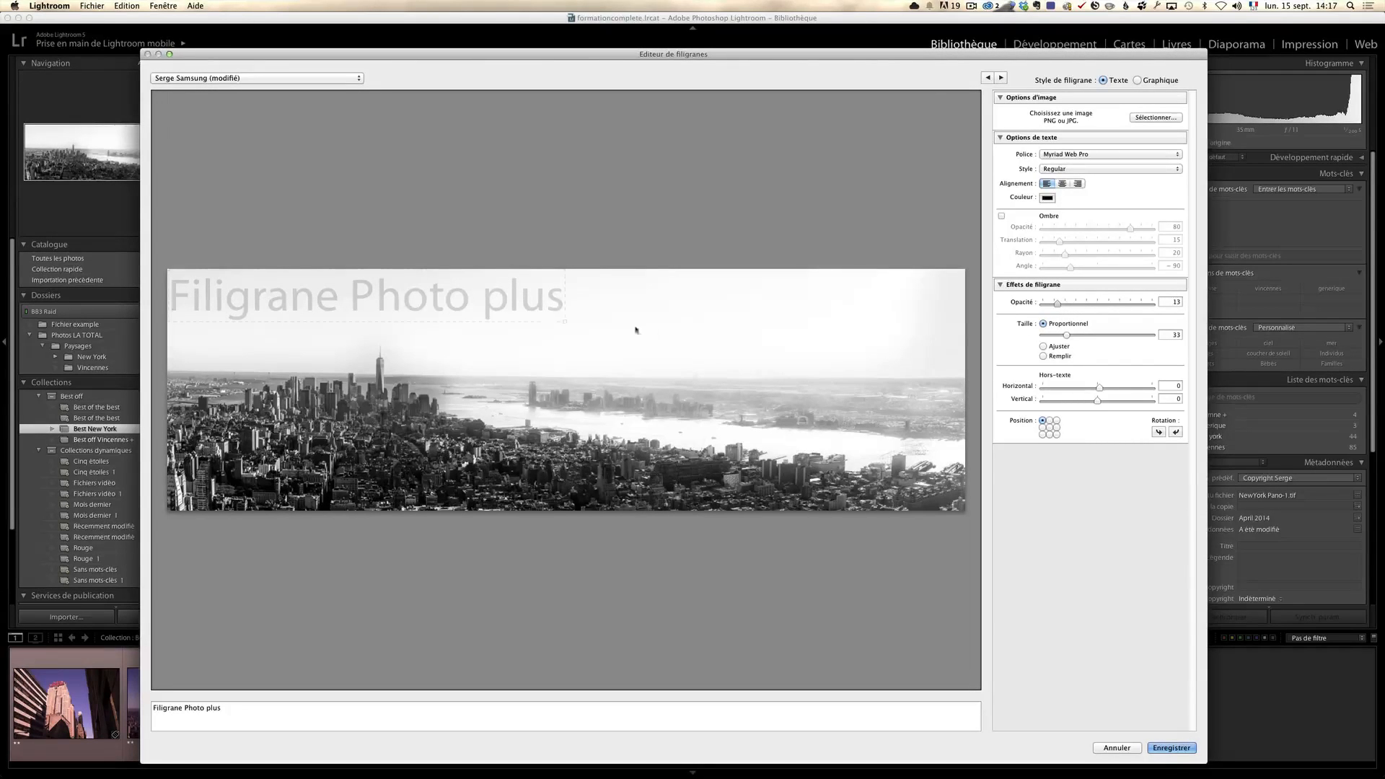
{"action": "left_click_drag", "start_coordinate": [561, 321], "coordinate": [972, 539]}
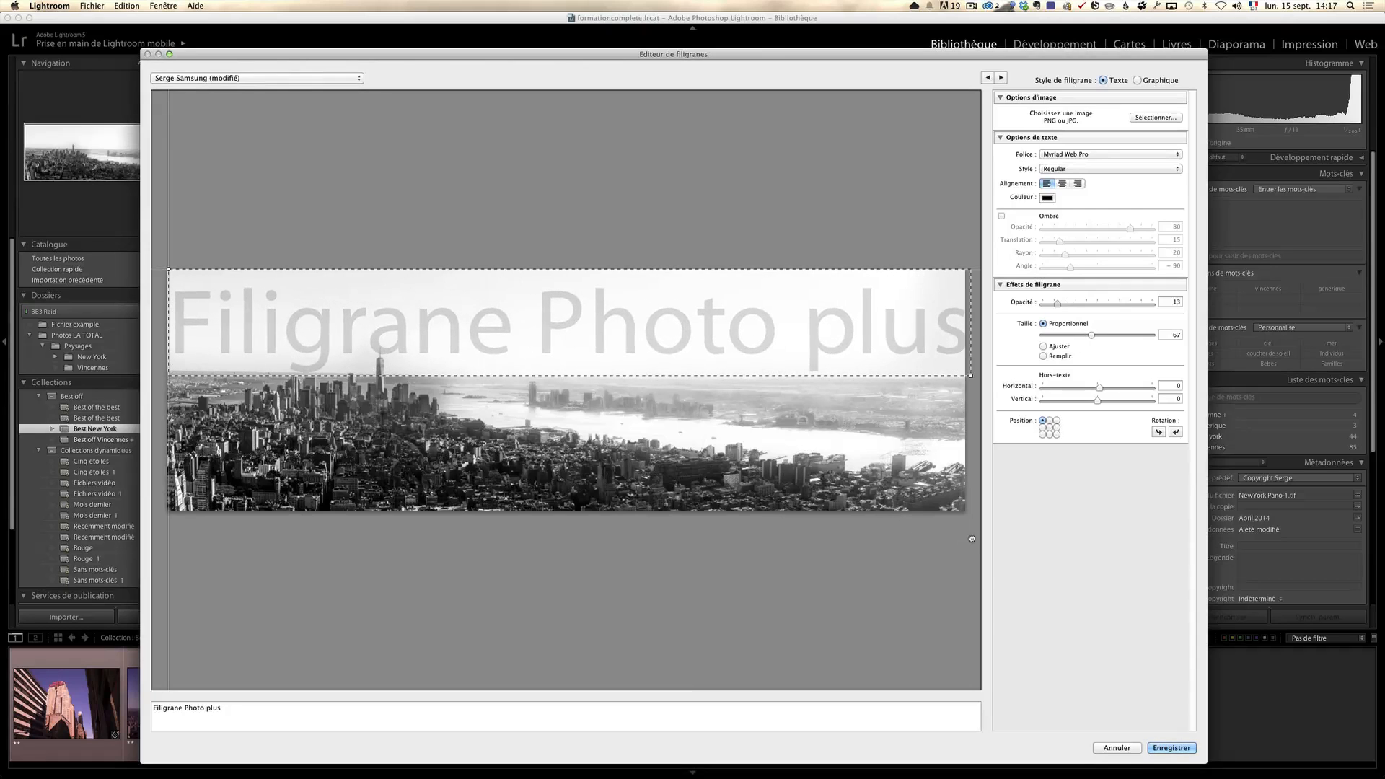
{"action": "left_click", "coordinate": [1050, 427]}
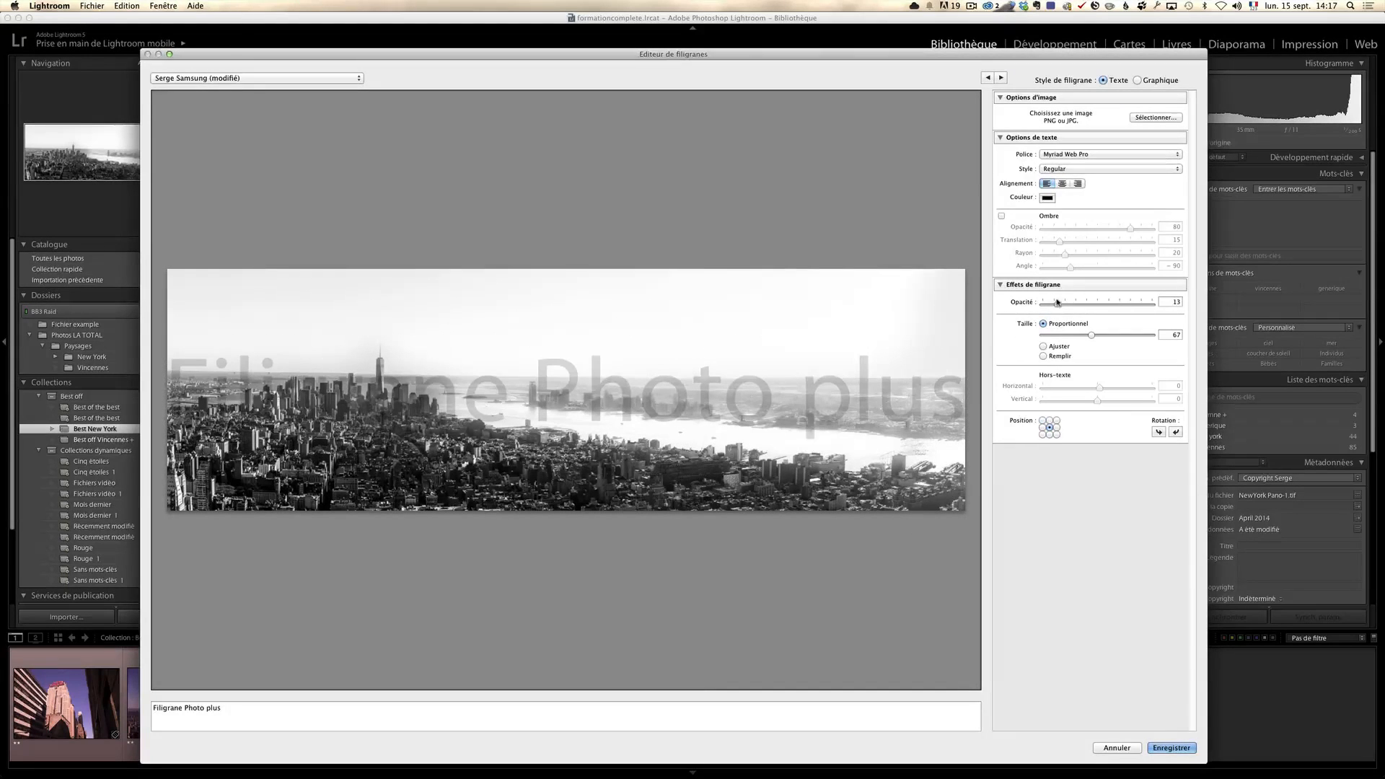
{"action": "left_click_drag", "start_coordinate": [1057, 303], "coordinate": [1050, 303]}
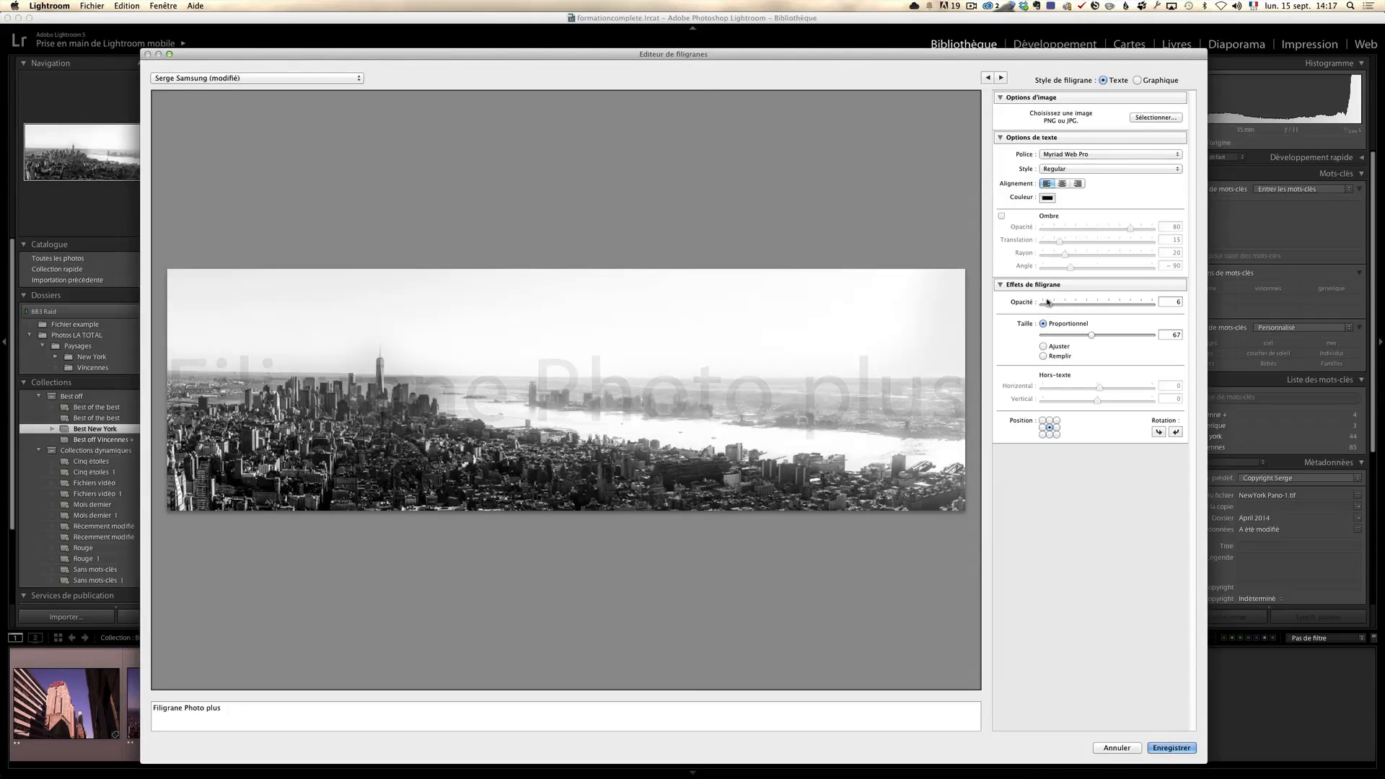
Anchor the watermark at the photo's top-left corner and set its proportional size to 50.
{"action": "left_click", "coordinate": [1042, 420]}
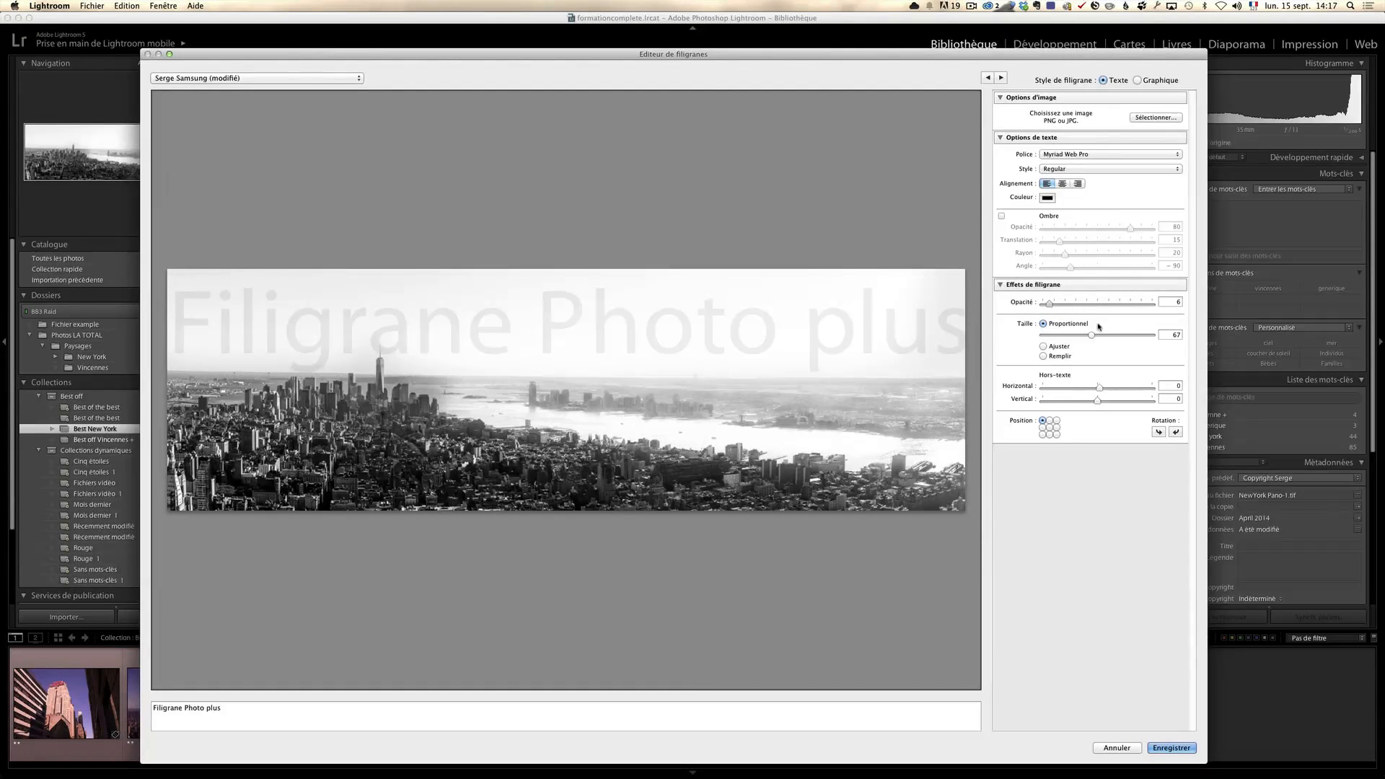
{"action": "mouse_move", "coordinate": [938, 357]}
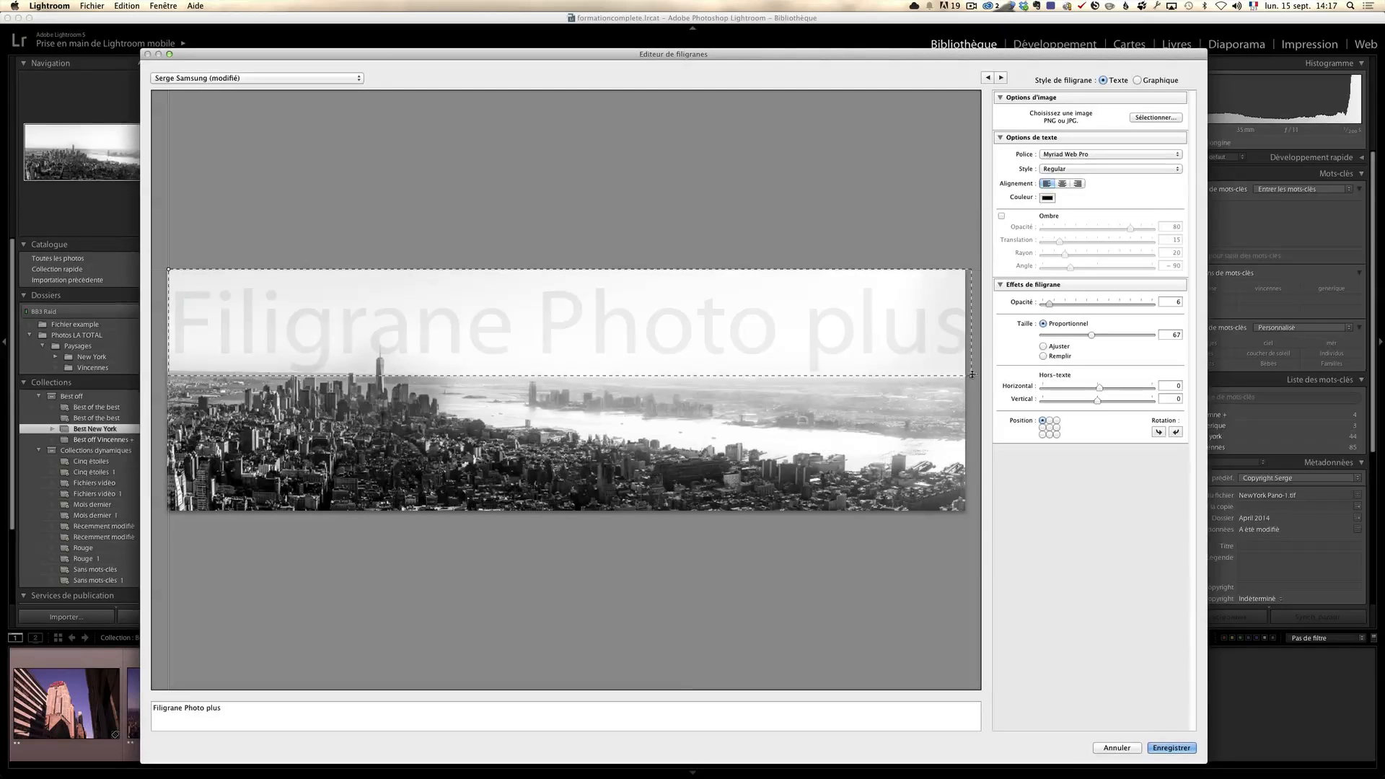
{"action": "left_click_drag", "start_coordinate": [972, 374], "coordinate": [774, 307]}
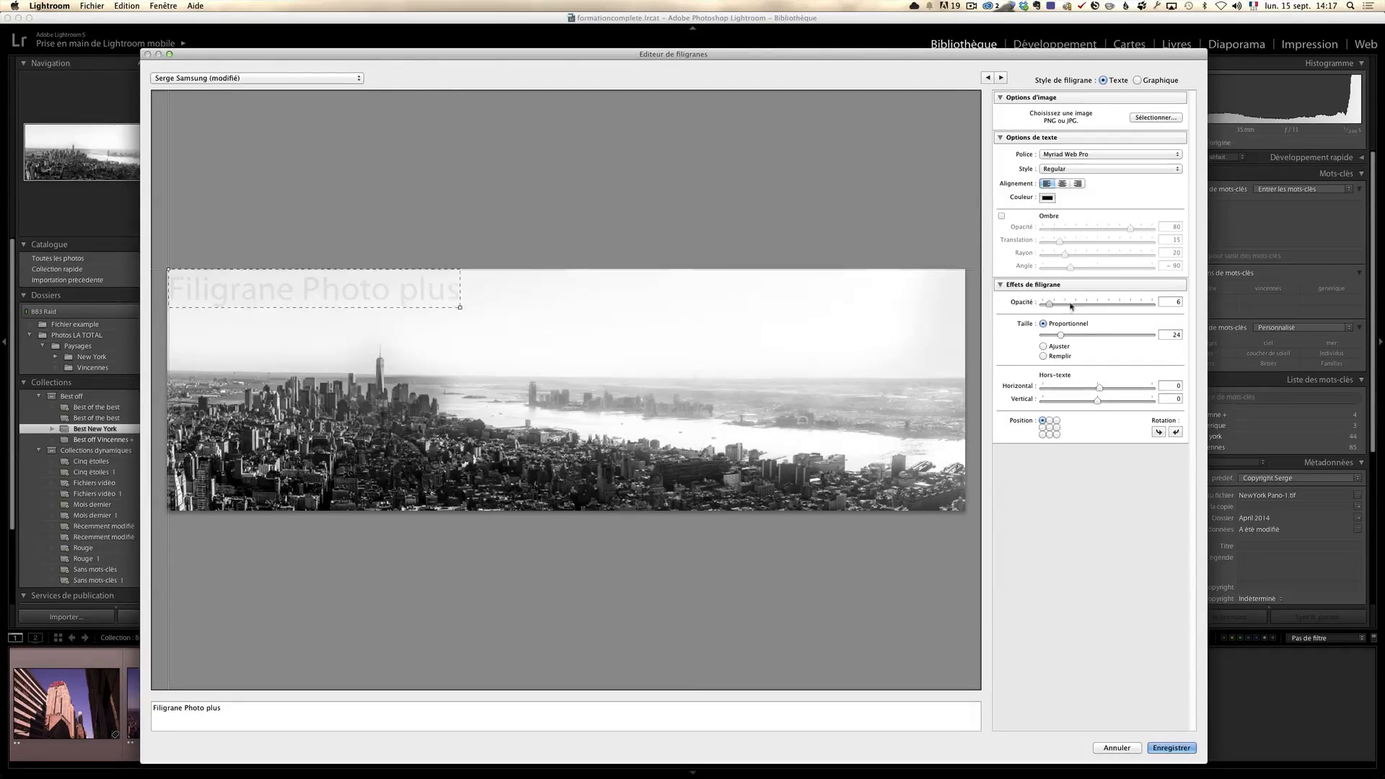
{"action": "left_click_drag", "start_coordinate": [1060, 337], "coordinate": [1079, 336]}
{"action": "mouse_move", "coordinate": [790, 348]}
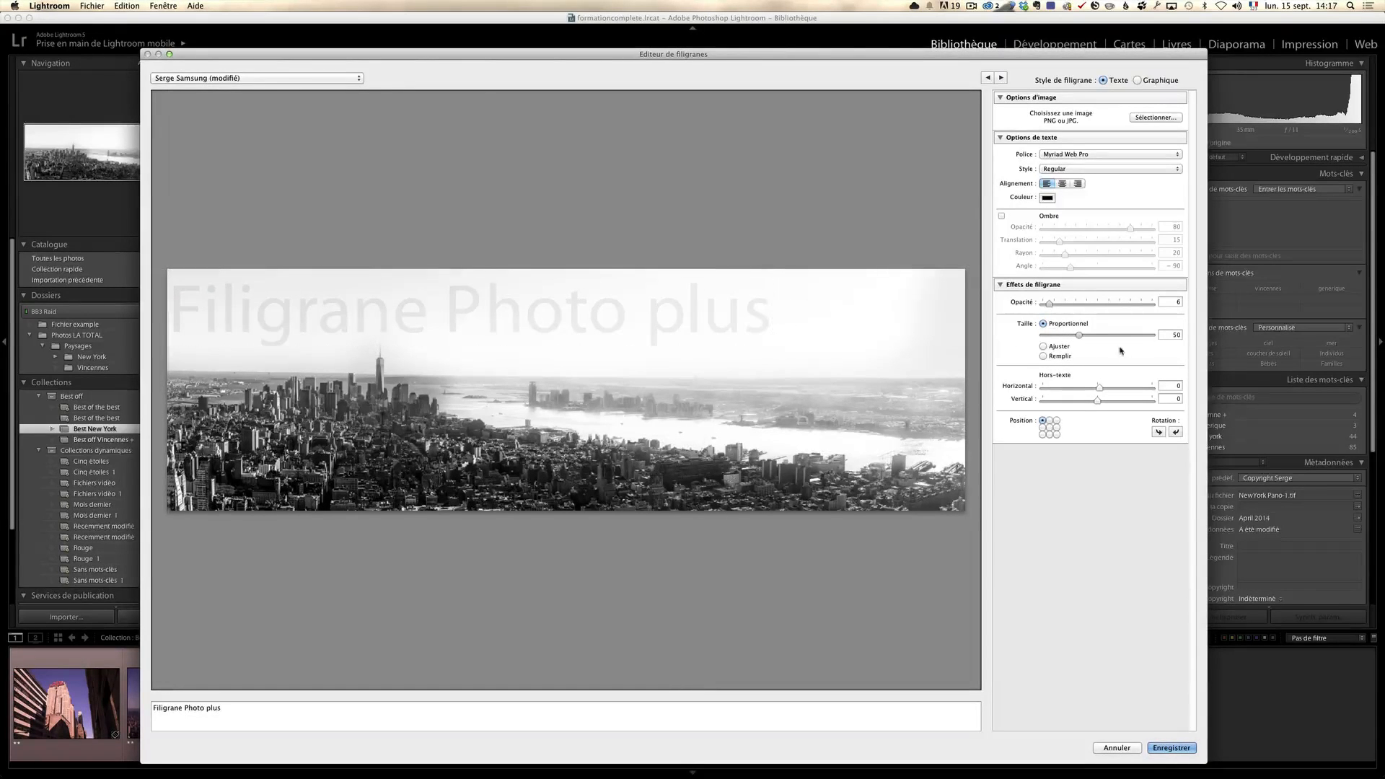
Set the watermark's vertical inset to 1 and, after trying other anchor points, anchor it at the photo's bottom-left corner.
{"action": "left_click_drag", "start_coordinate": [1050, 383], "coordinate": [1103, 400]}
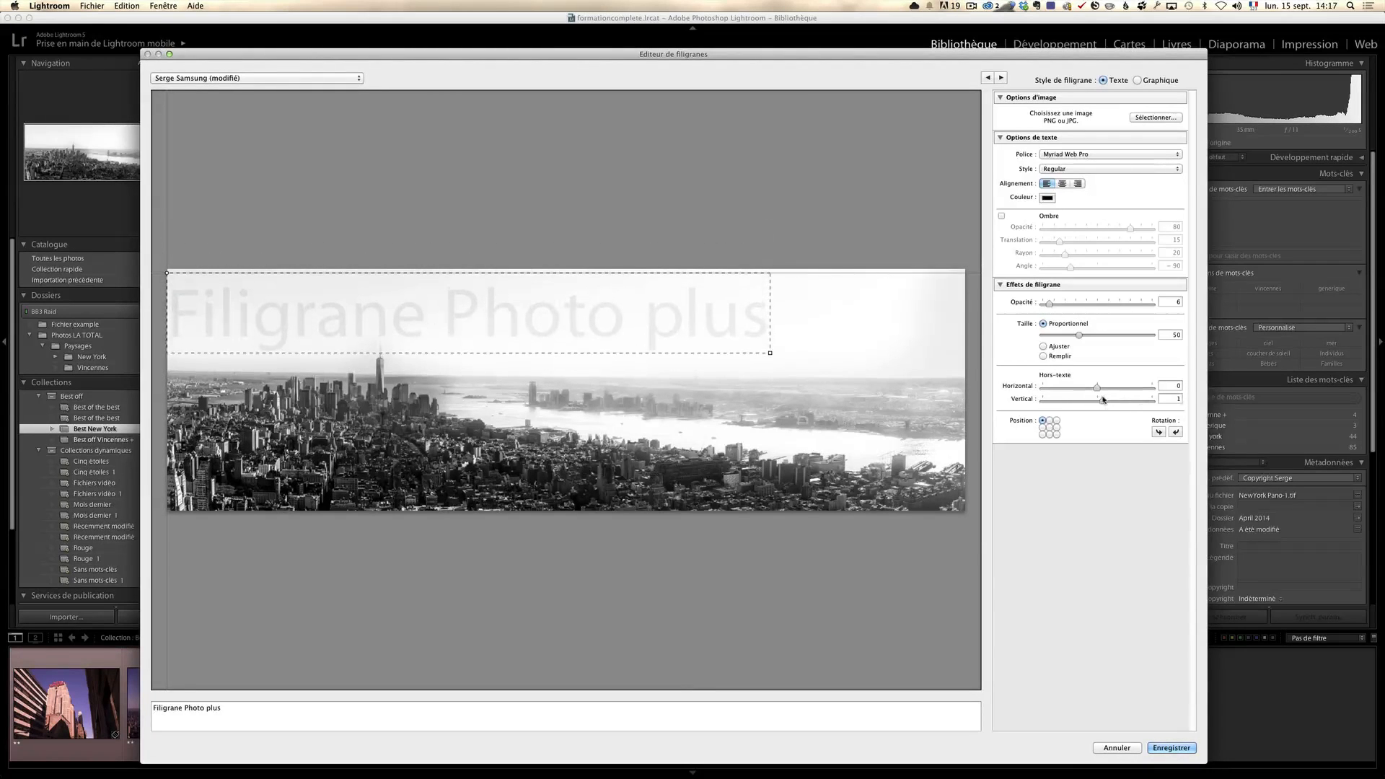
{"action": "left_click", "coordinate": [1042, 427]}
{"action": "left_click", "coordinate": [1042, 435]}
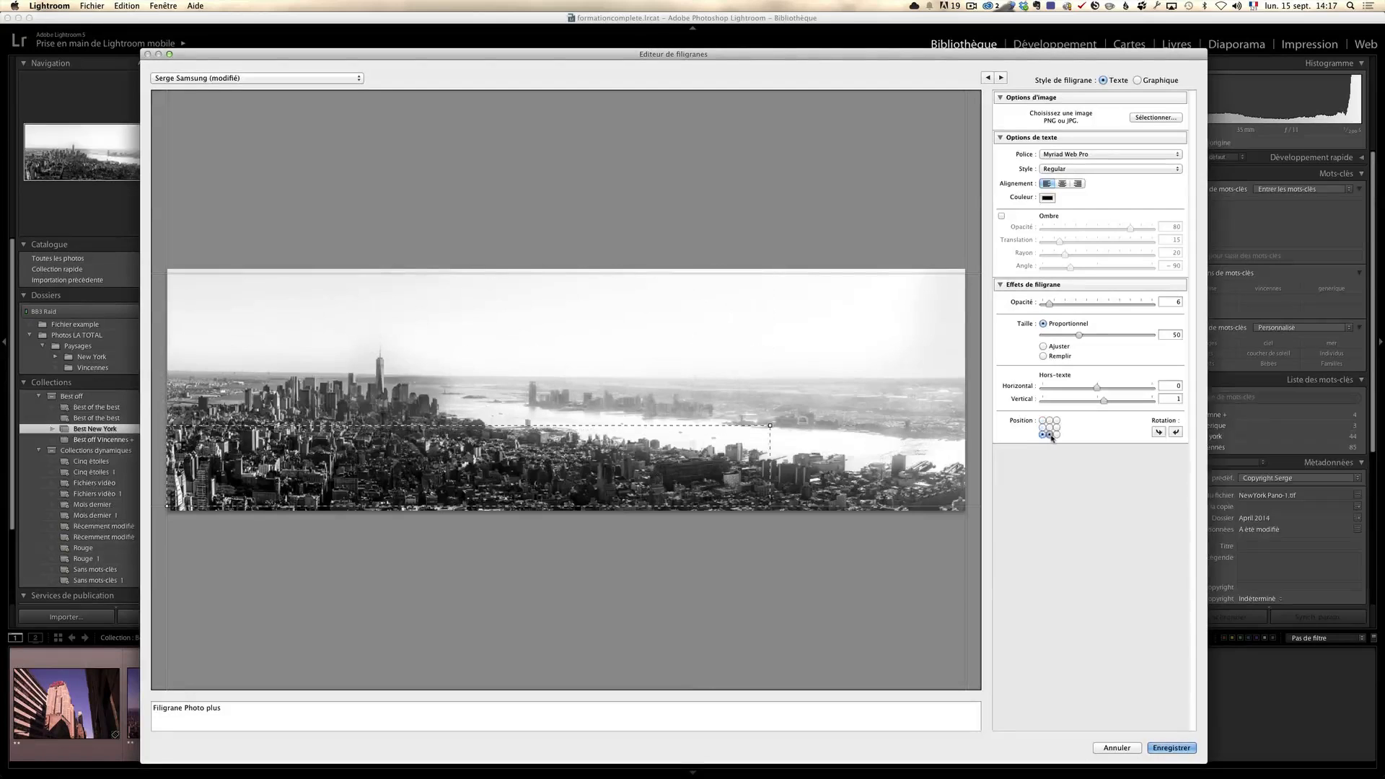
{"action": "left_click", "coordinate": [1049, 435]}
{"action": "left_click", "coordinate": [1057, 435]}
{"action": "left_click", "coordinate": [1057, 428]}
{"action": "left_click", "coordinate": [1057, 421]}
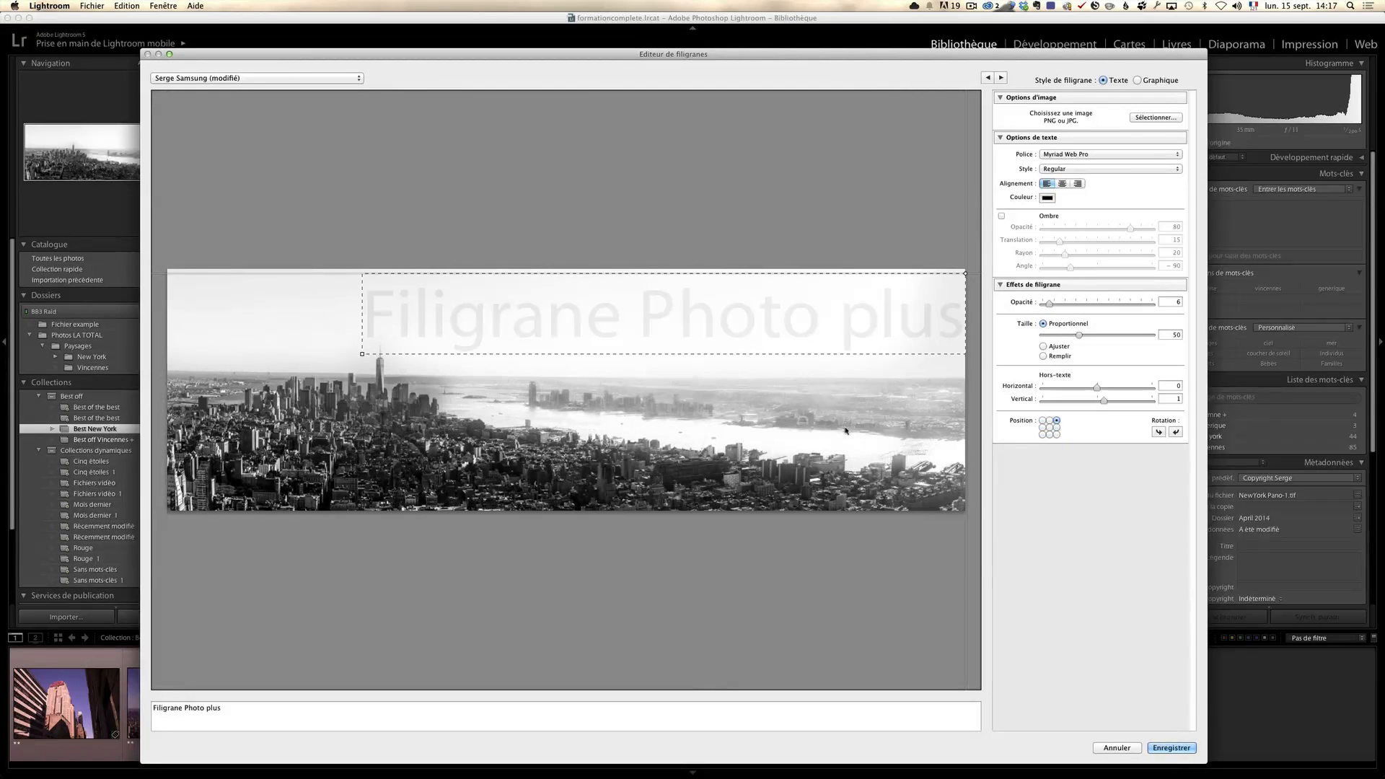
{"action": "left_click", "coordinate": [1043, 436]}
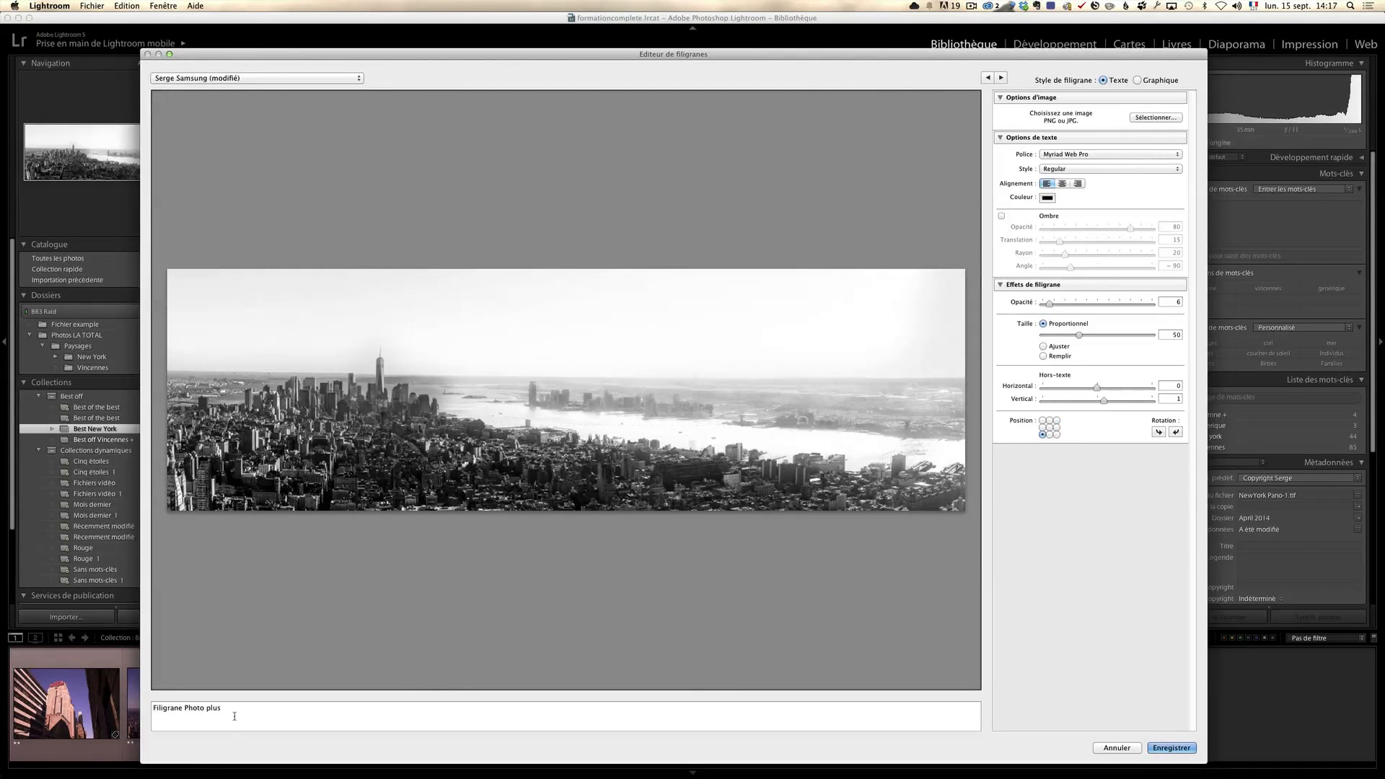
Replace the watermark text with the photographer's full name.
{"action": "triple_click", "coordinate": [234, 716]}
{"action": "type", "text": "Serge Ra"}
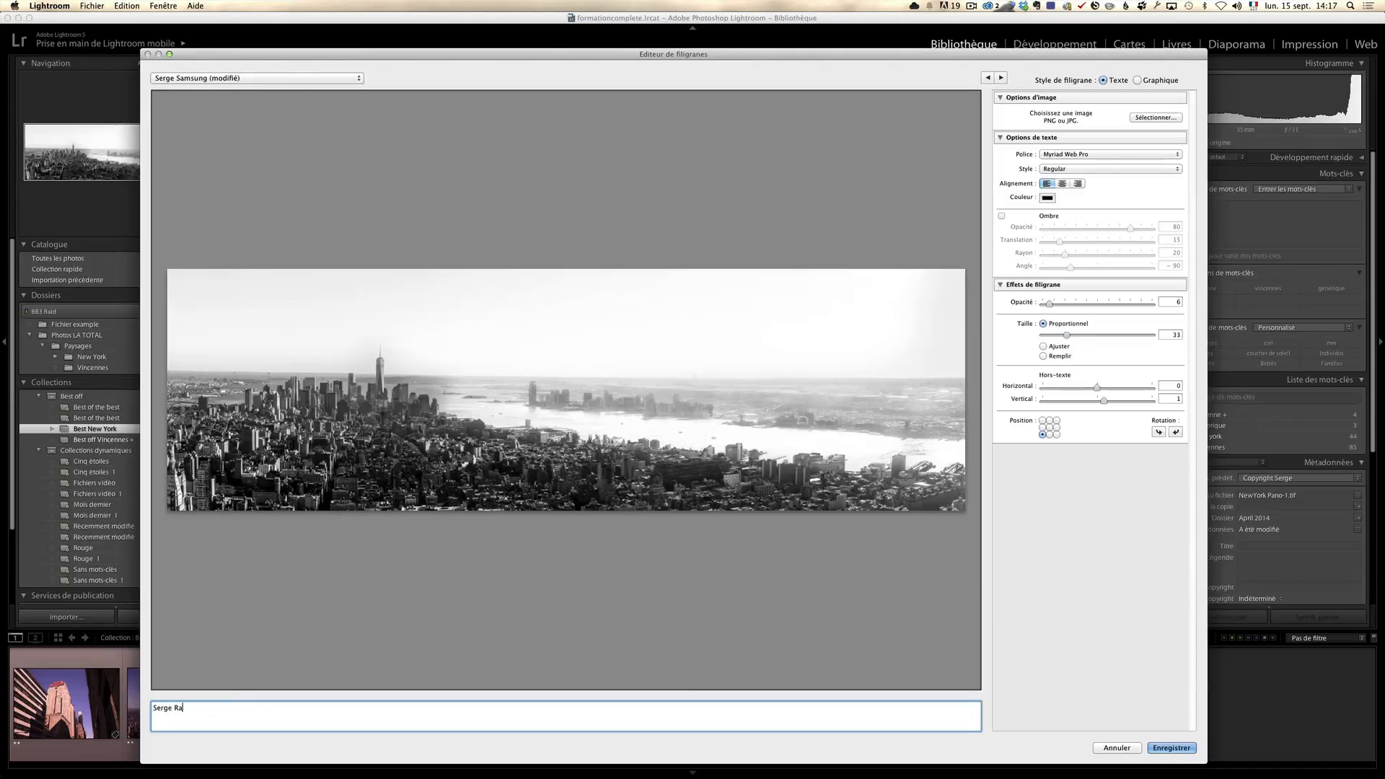
{"action": "type", "text": "melli"}
{"action": "key", "text": "Return"}
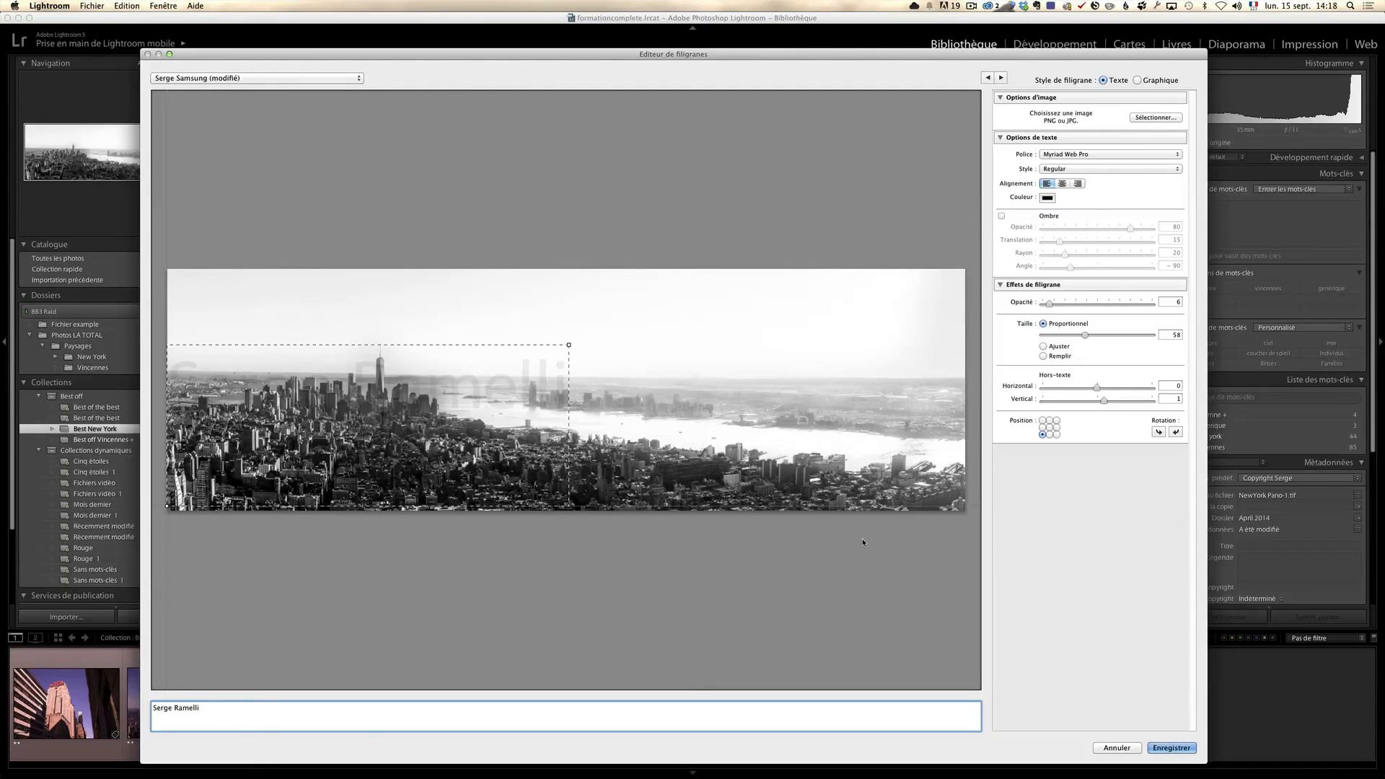
Append "Copyright 2014" to the watermark text and change the text colour to white.
{"action": "type", "text": "Cop"}
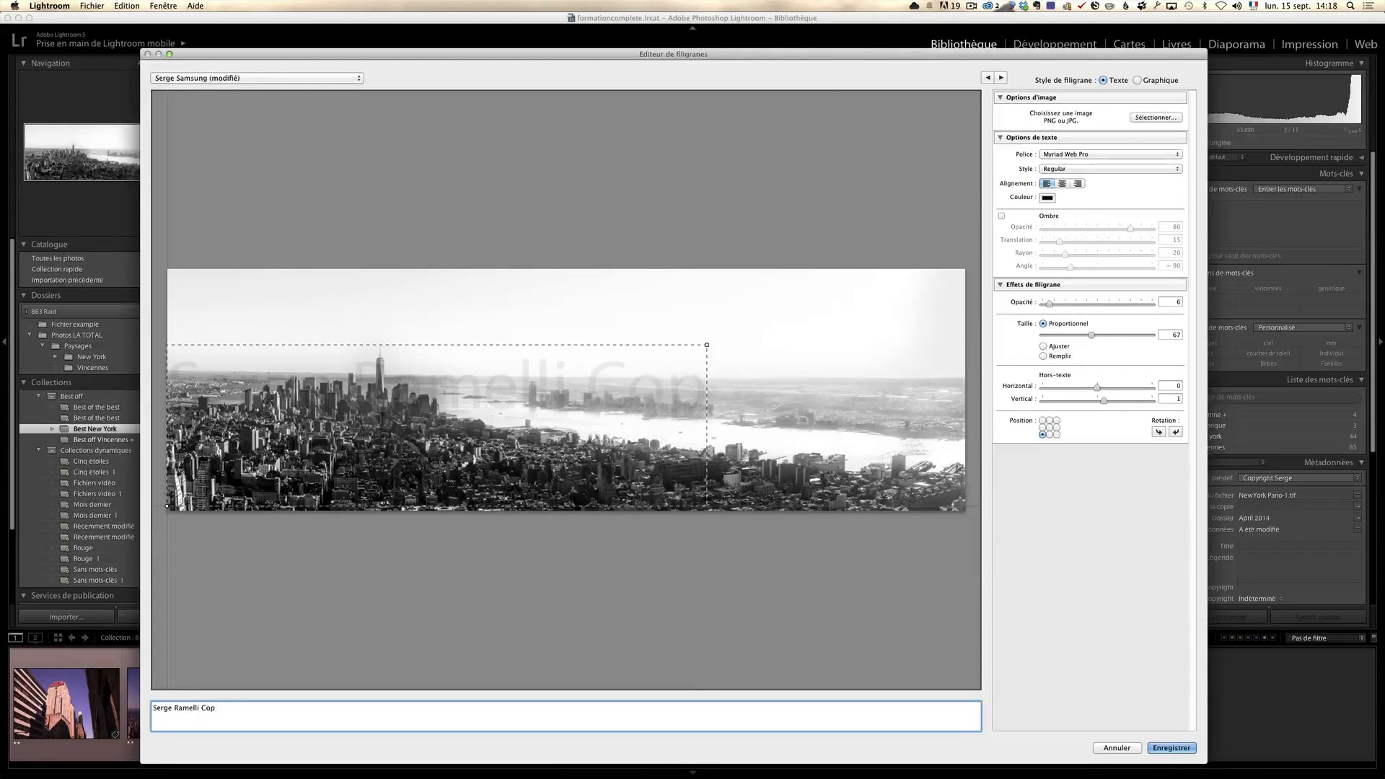
{"action": "type", "text": "yright 2014"}
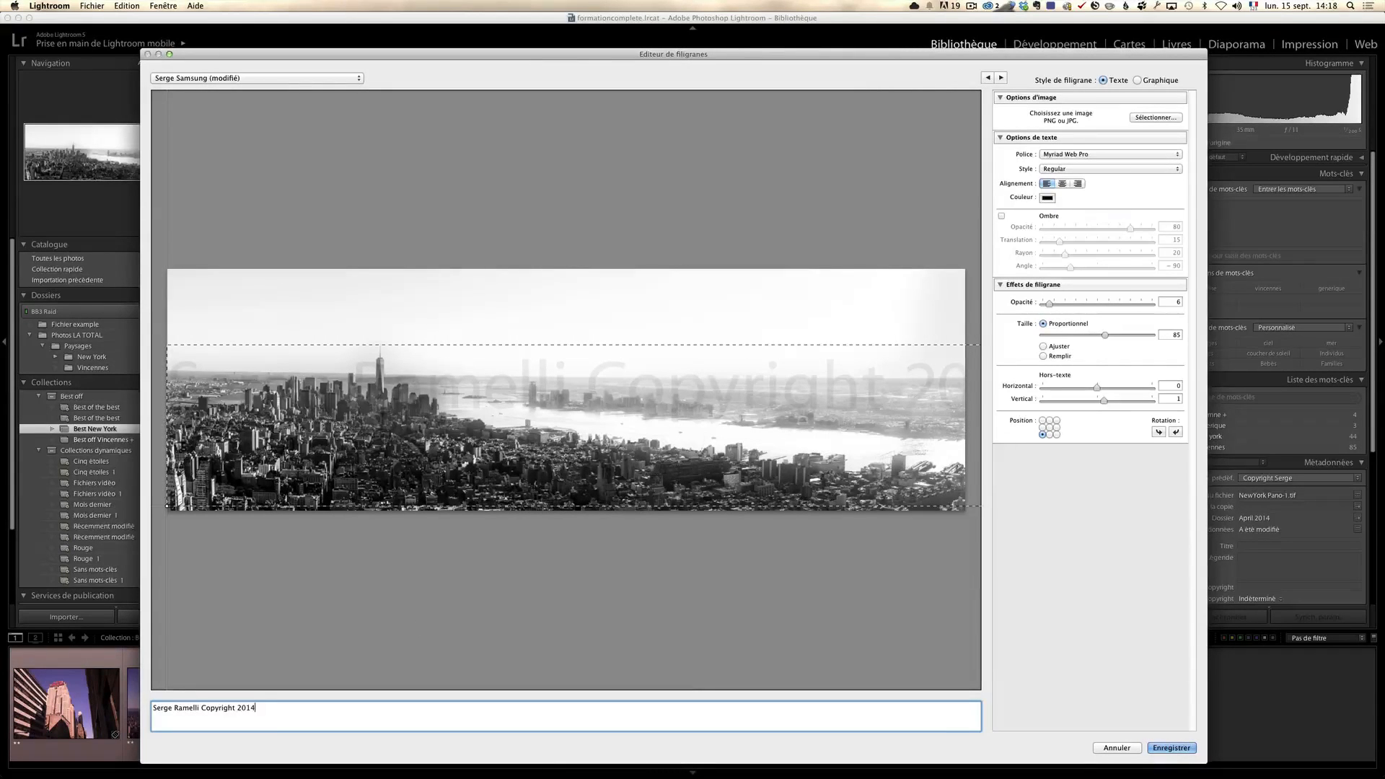
{"action": "left_click", "coordinate": [1047, 198]}
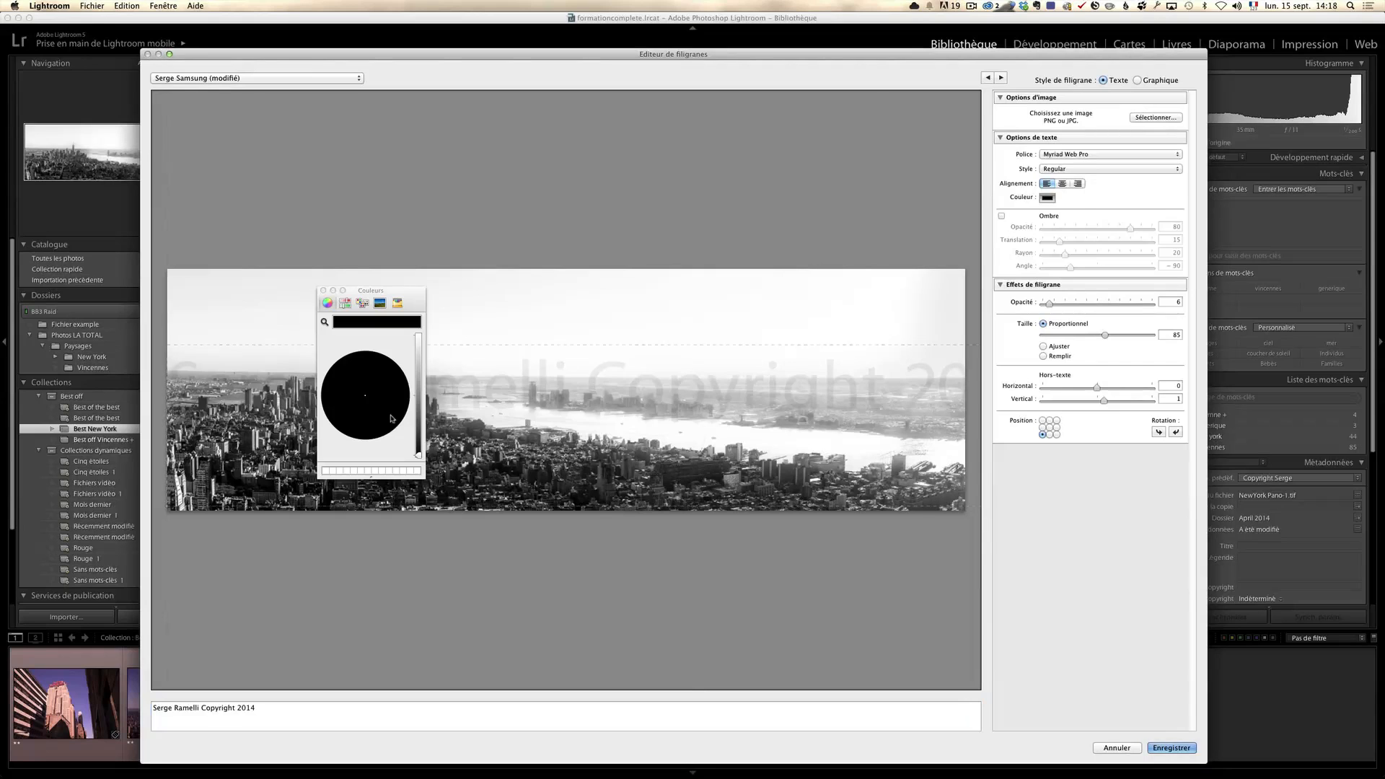
{"action": "left_click_drag", "start_coordinate": [420, 456], "coordinate": [431, 329]}
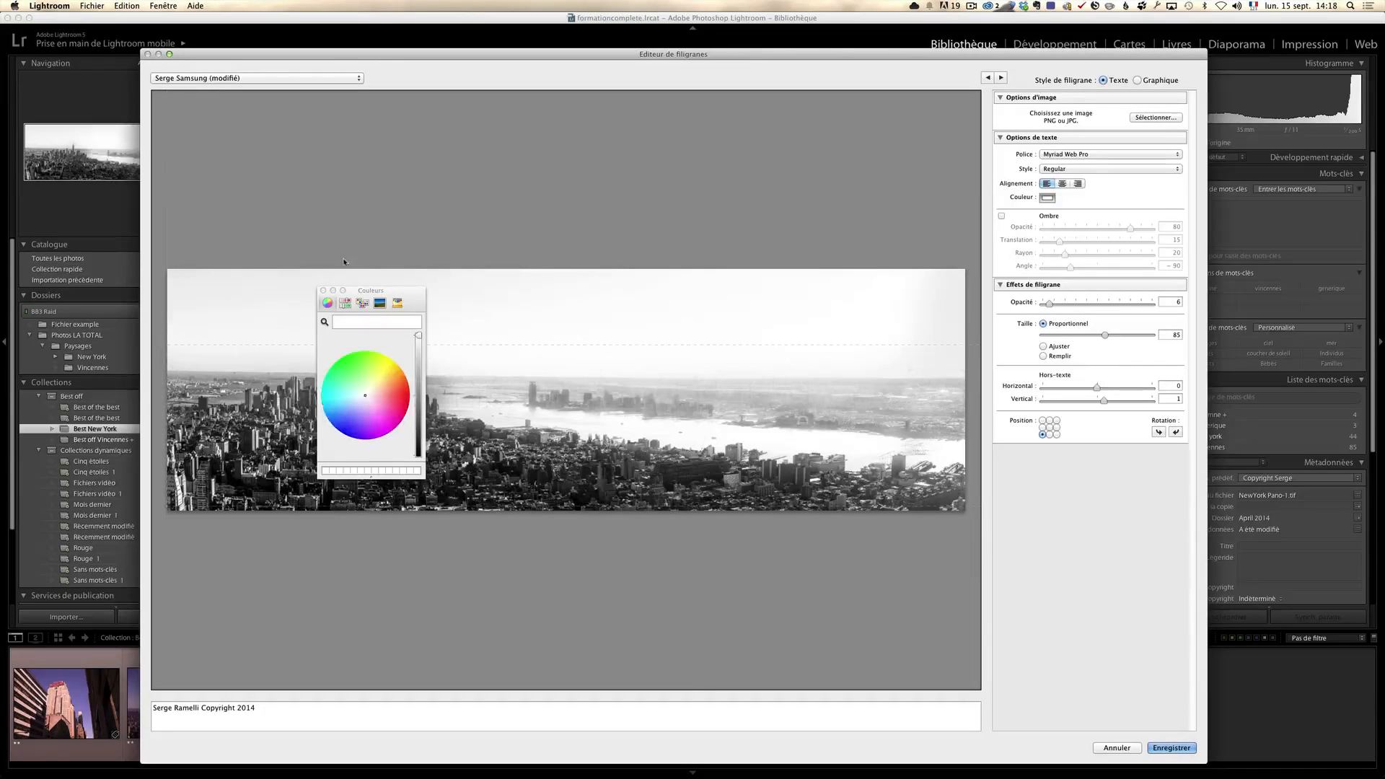
{"action": "left_click", "coordinate": [324, 290]}
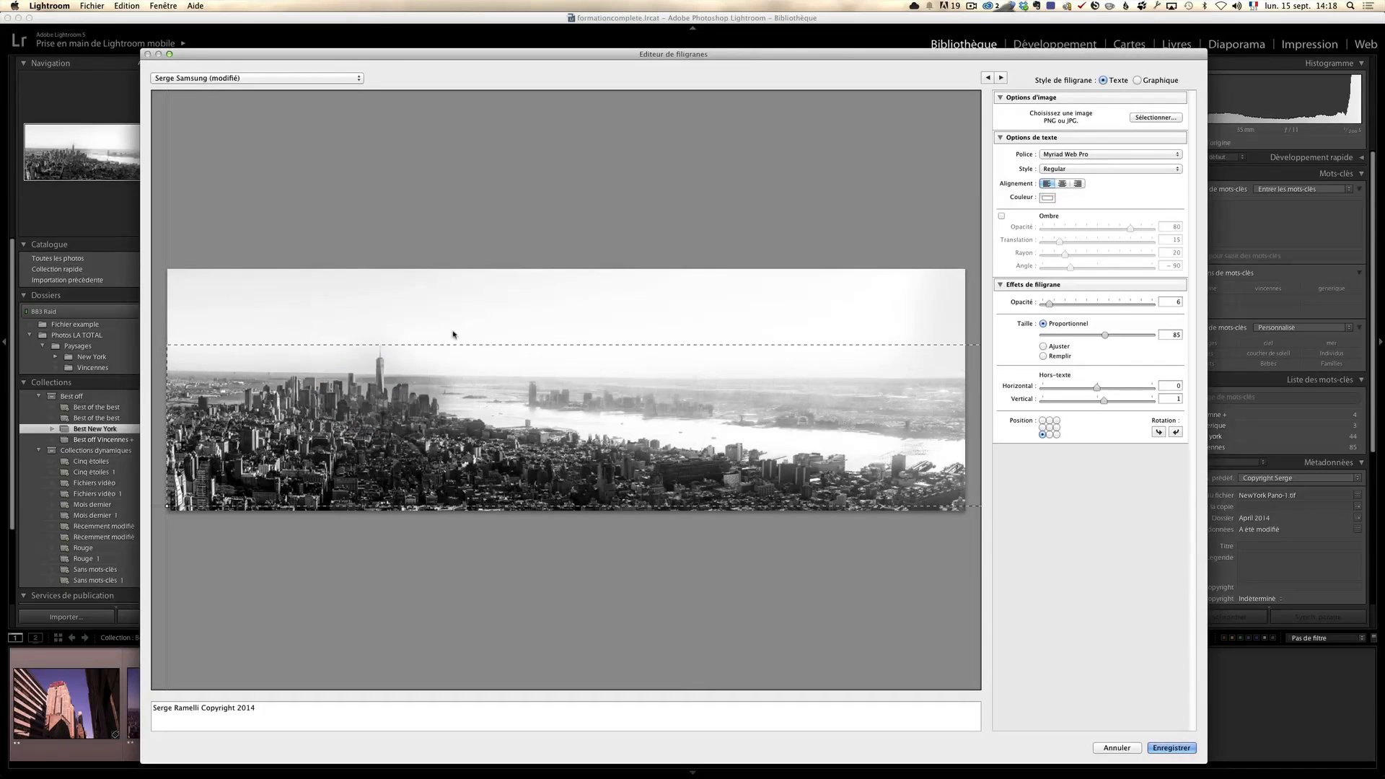
Set the watermark's opacity to 100 and proportional size to 24, with insets of 1 horizontal and -5 vertical.
{"action": "left_click", "coordinate": [264, 706]}
{"action": "left_click", "coordinate": [1043, 434]}
{"action": "left_click_drag", "start_coordinate": [1108, 339], "coordinate": [1170, 307]}
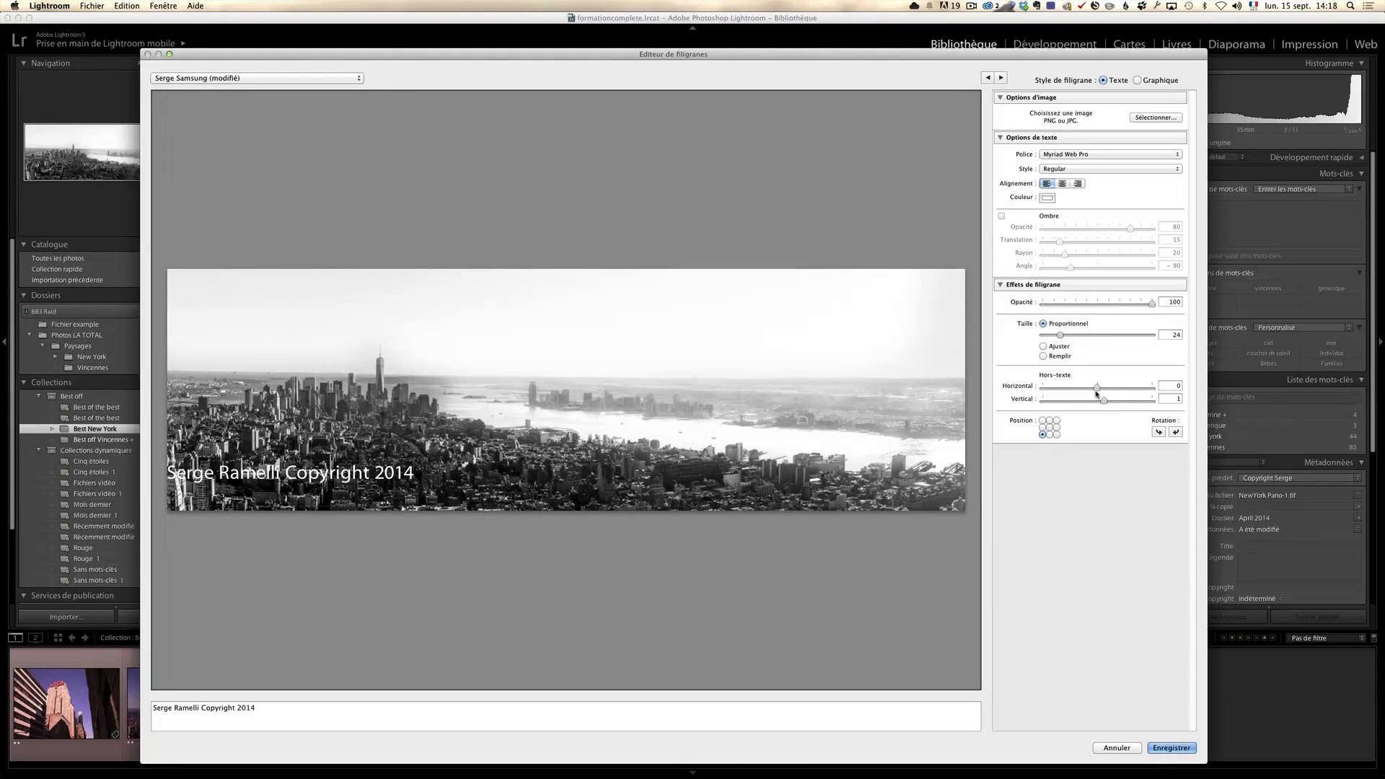
{"action": "mouse_move", "coordinate": [1097, 388]}
{"action": "left_mouse_down"}
{"action": "mouse_move", "coordinate": [1084, 388]}
{"action": "mouse_move", "coordinate": [1104, 388]}
{"action": "mouse_move", "coordinate": [1097, 403]}
{"action": "mouse_move", "coordinate": [1071, 403]}
{"action": "mouse_move", "coordinate": [1105, 393]}
{"action": "left_mouse_up"}
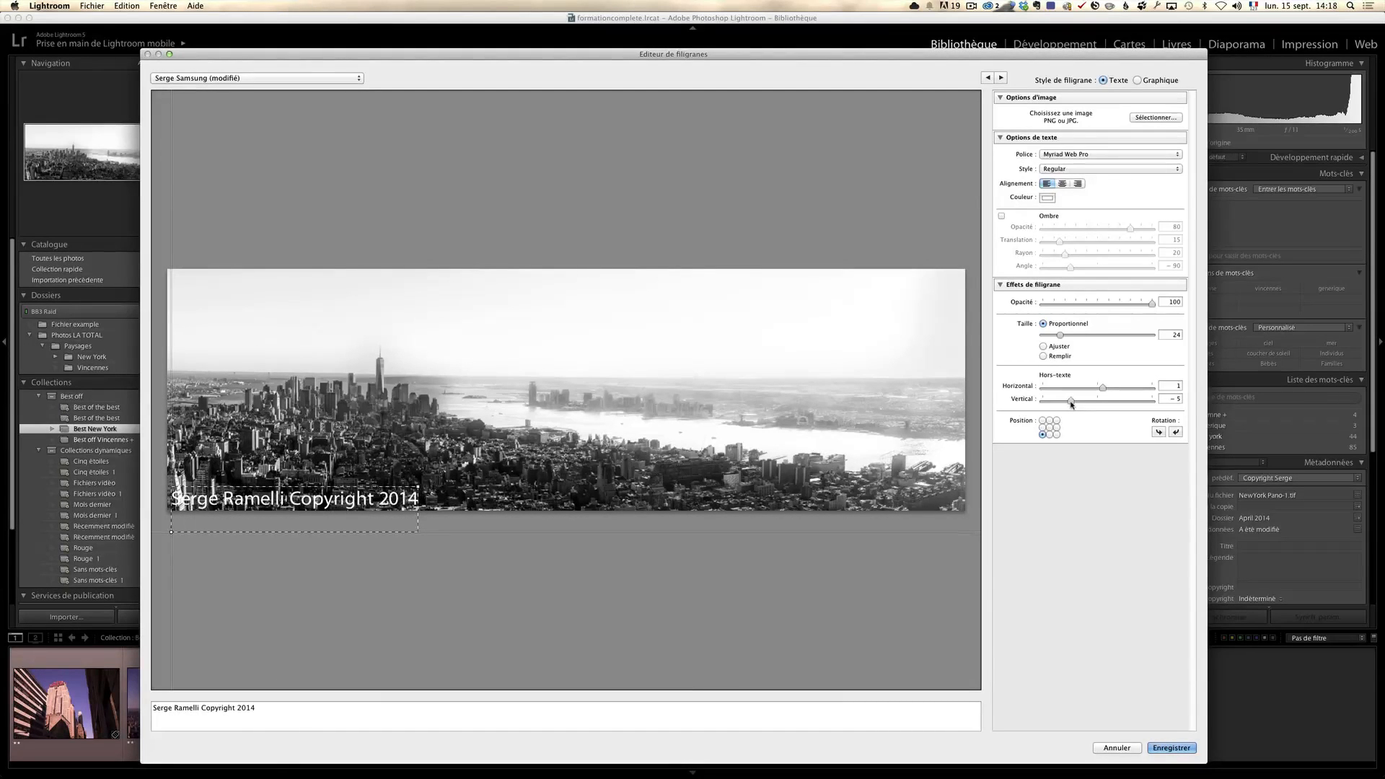
Rotate the watermark 90° clockwise along the photo's left edge, with size 23, horizontal inset -5 and vertical inset 1.
{"action": "left_click", "coordinate": [1176, 432]}
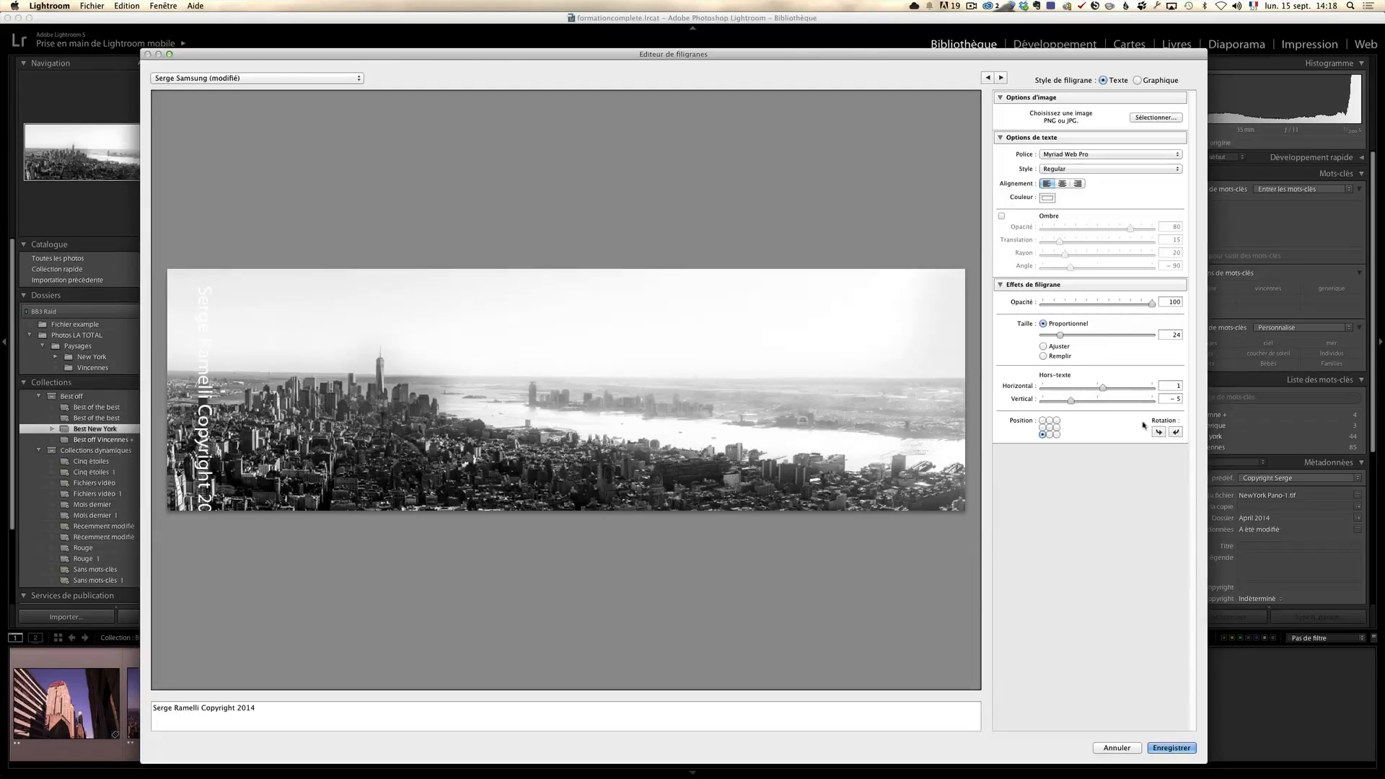
{"action": "mouse_move", "coordinate": [1072, 401]}
{"action": "left_mouse_down"}
{"action": "mouse_move", "coordinate": [1095, 388]}
{"action": "mouse_move", "coordinate": [1067, 388]}
{"action": "left_mouse_up"}
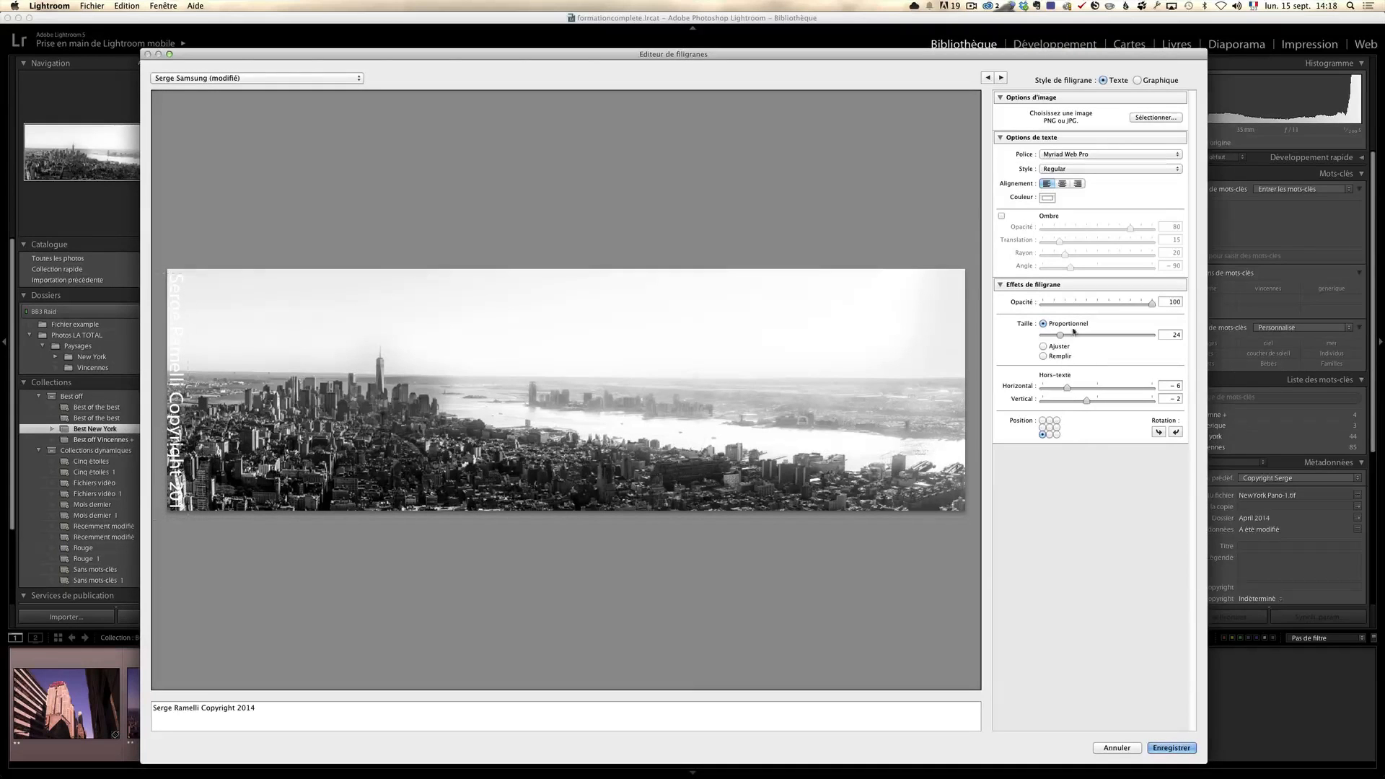
{"action": "left_click_drag", "start_coordinate": [1062, 336], "coordinate": [1060, 337]}
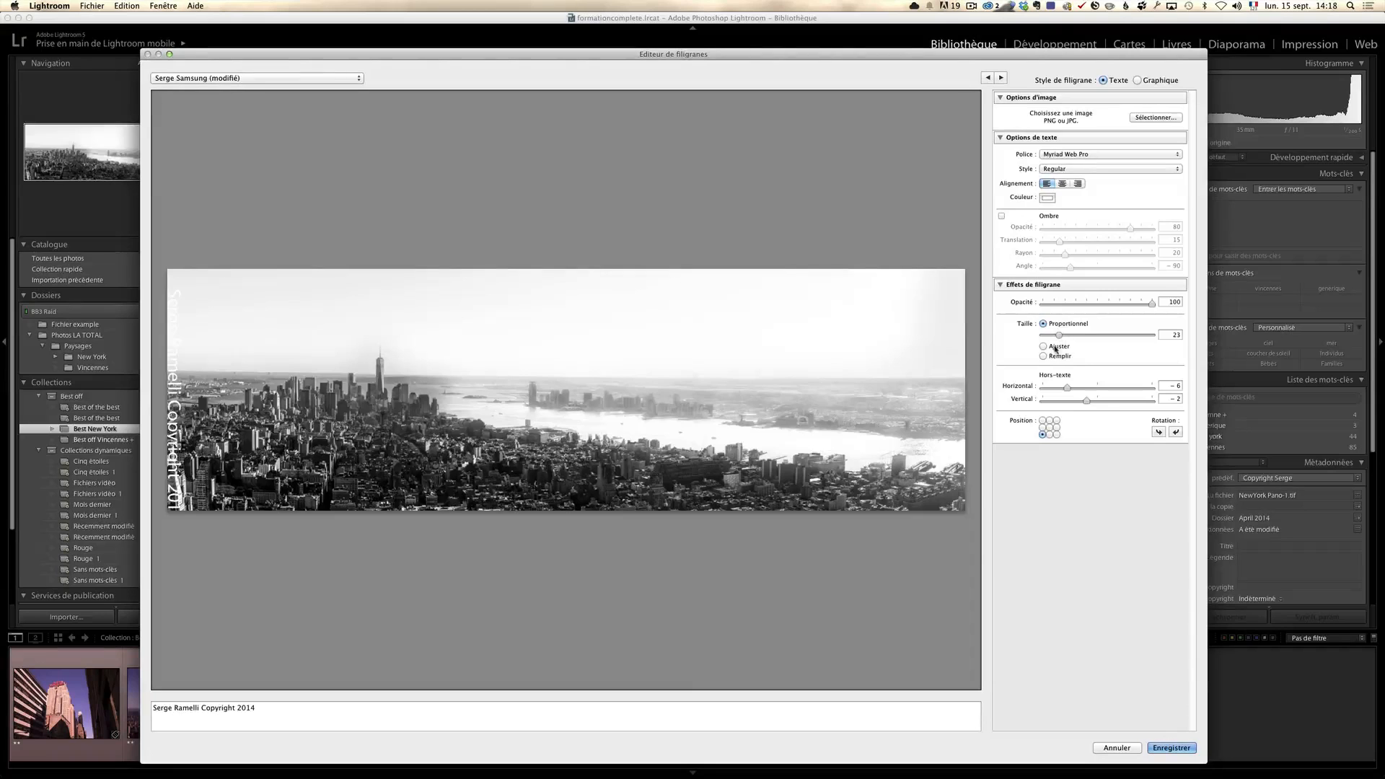
{"action": "left_click_drag", "start_coordinate": [1067, 387], "coordinate": [1105, 402]}
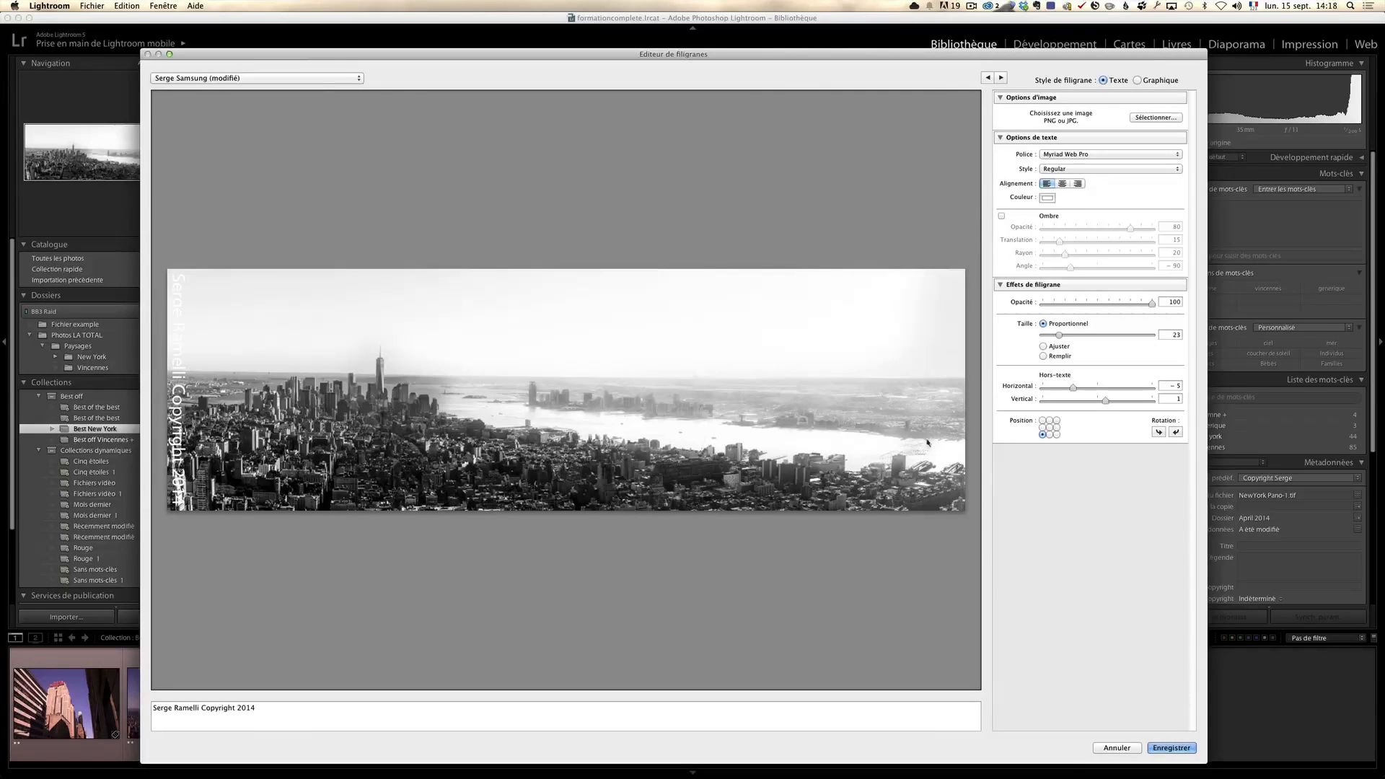
Save the current watermark settings as a new preset named "Copyright vertical".
{"action": "left_click", "coordinate": [320, 78]}
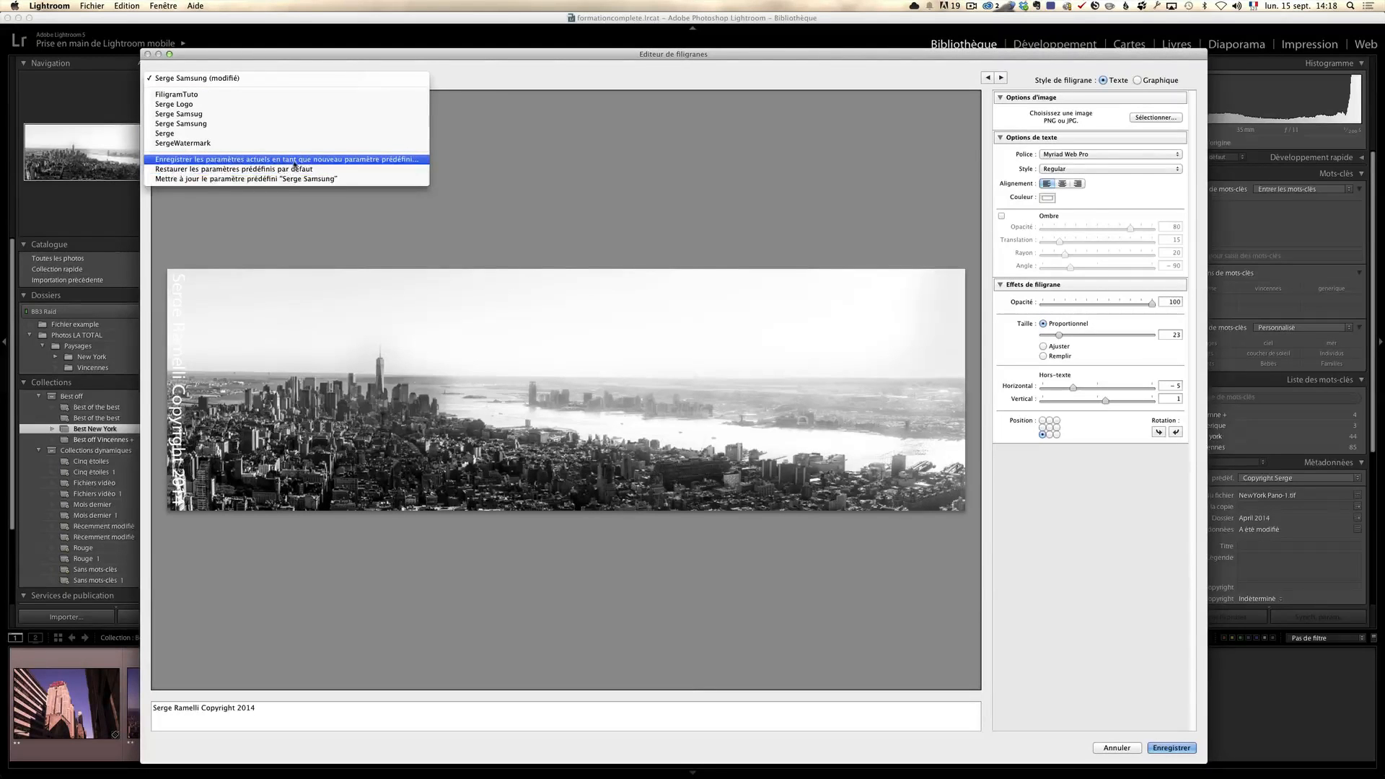
{"action": "left_click", "coordinate": [396, 160]}
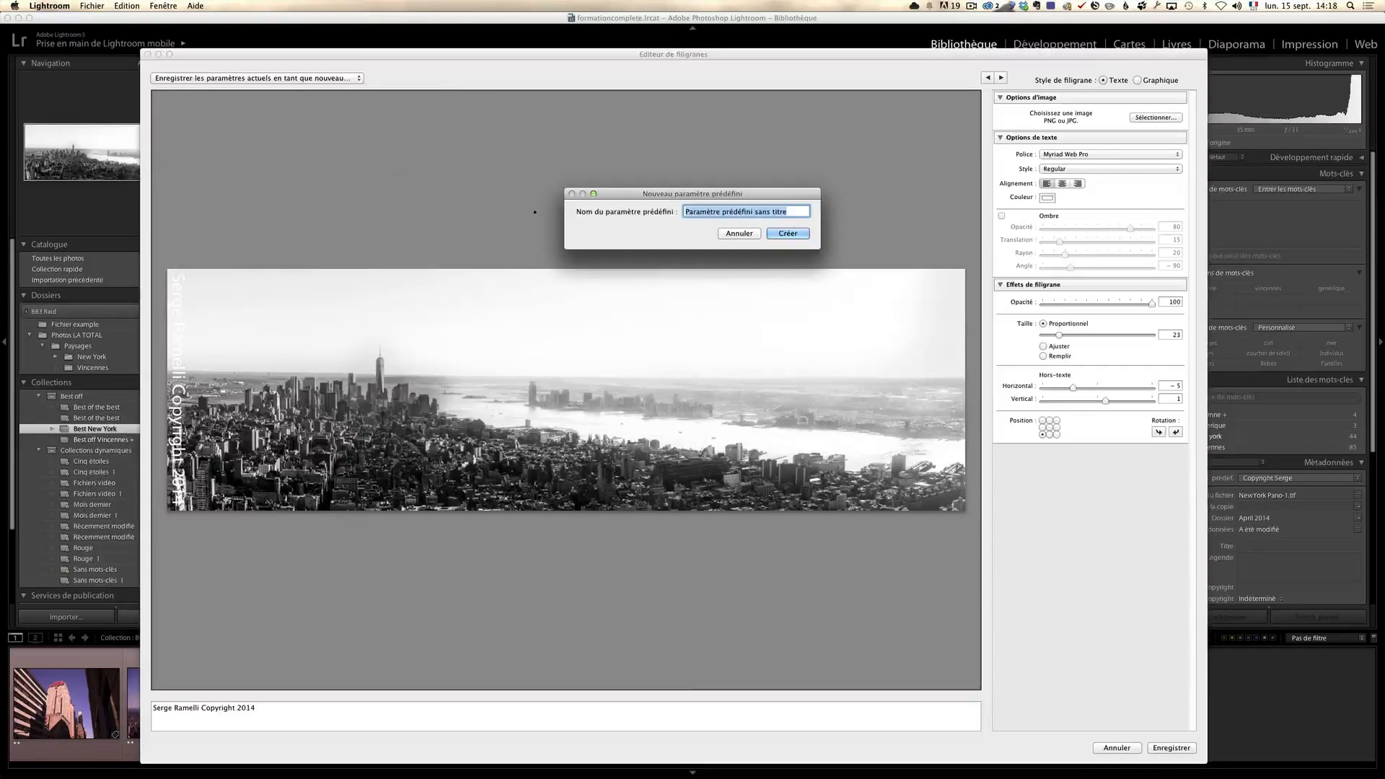
{"action": "type", "text": "Copy"}
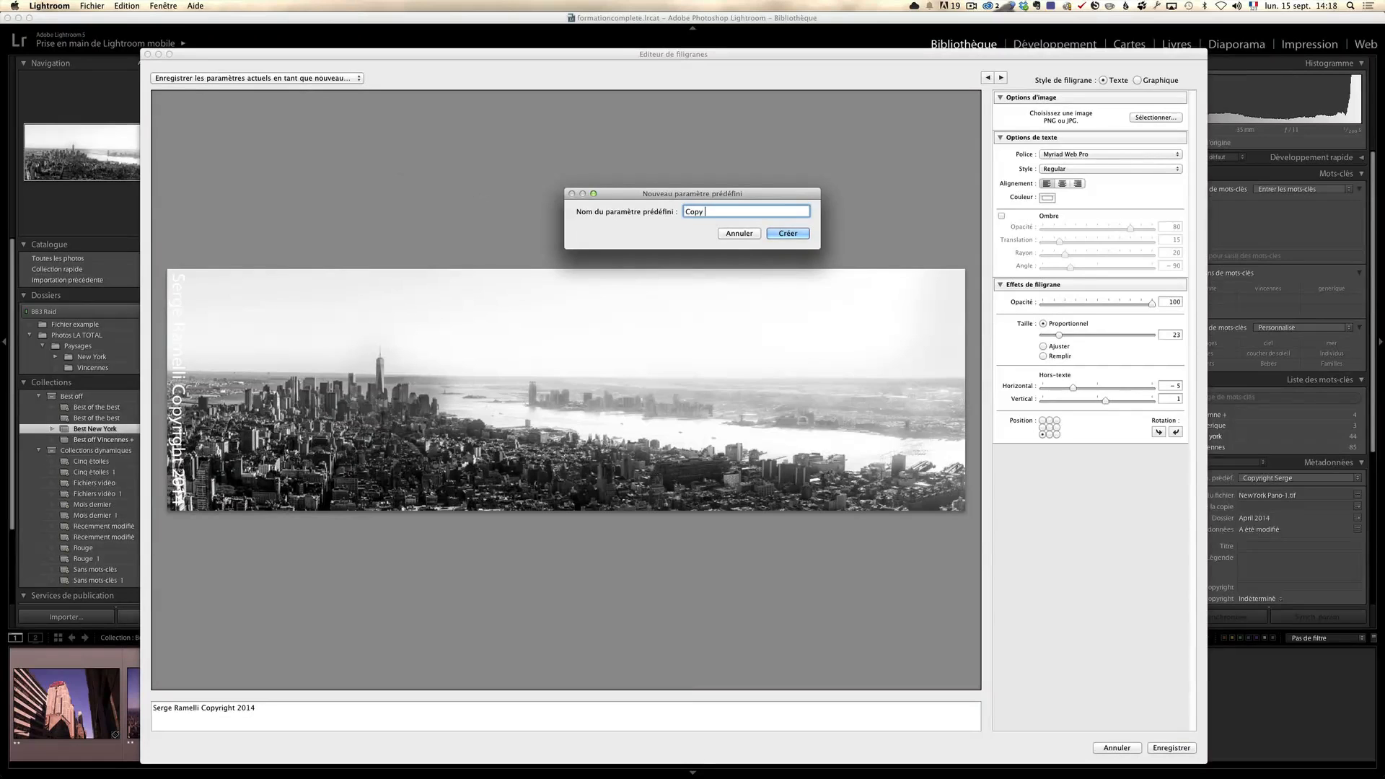
{"action": "type", "text": "right vertical"}
{"action": "key", "text": "Return"}
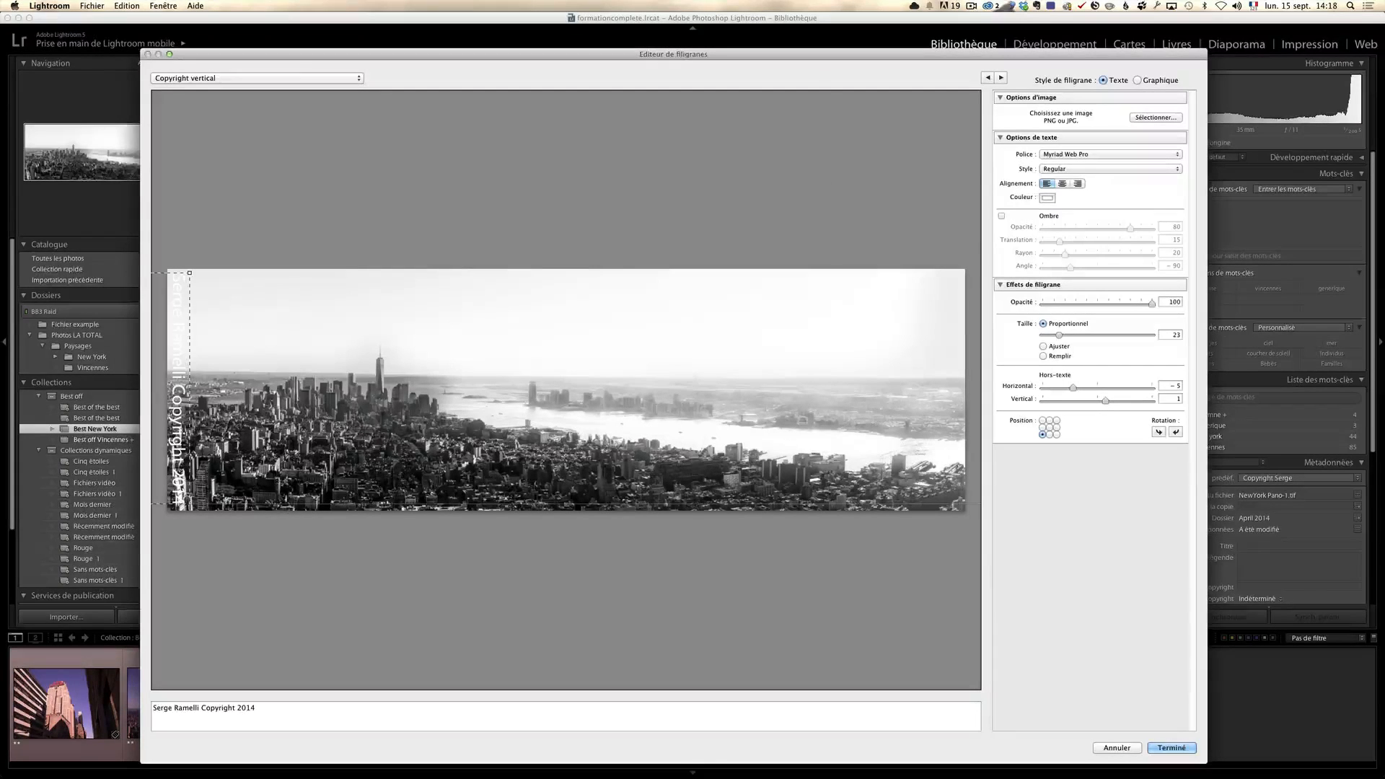
View the existing Samsung watermark preset on the photo and close the watermark editor without saving further changes.
{"action": "left_click", "coordinate": [251, 78]}
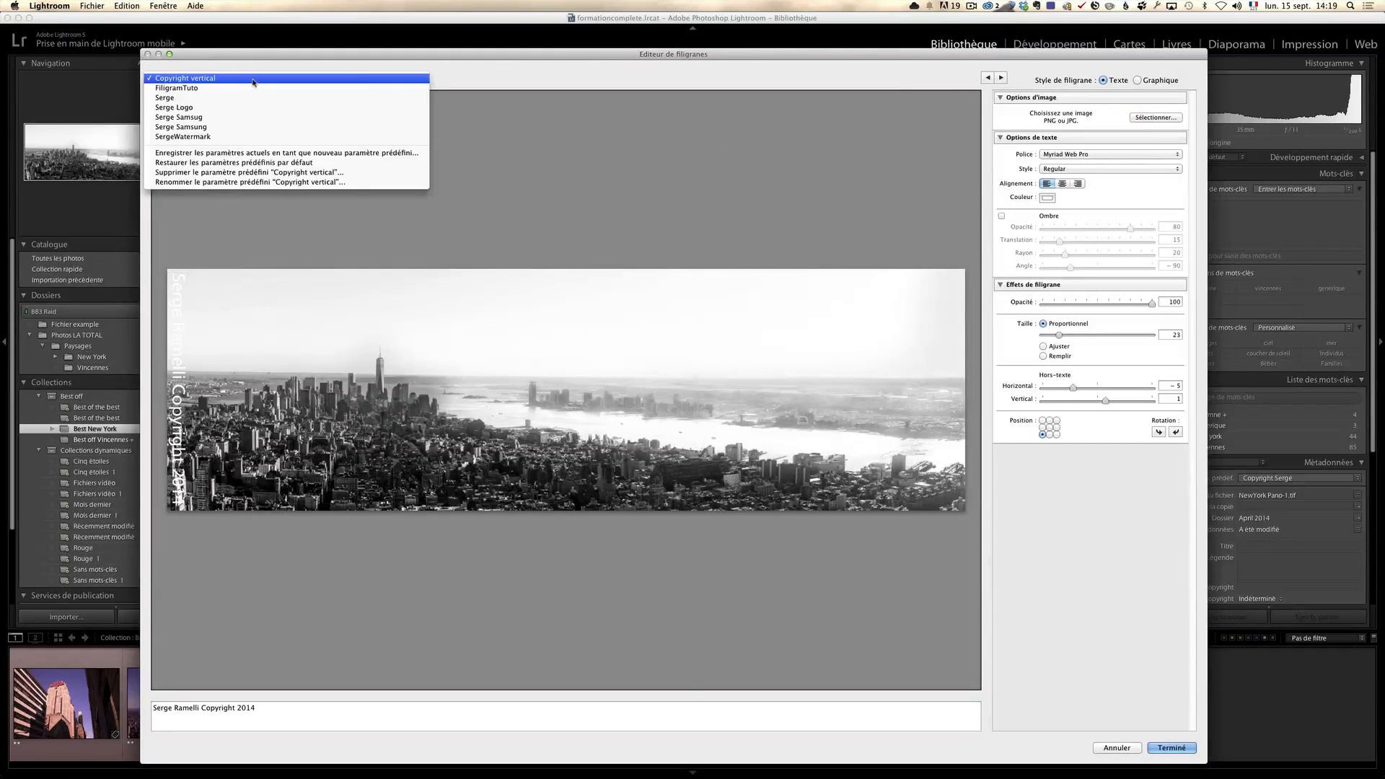
{"action": "left_click", "coordinate": [252, 127]}
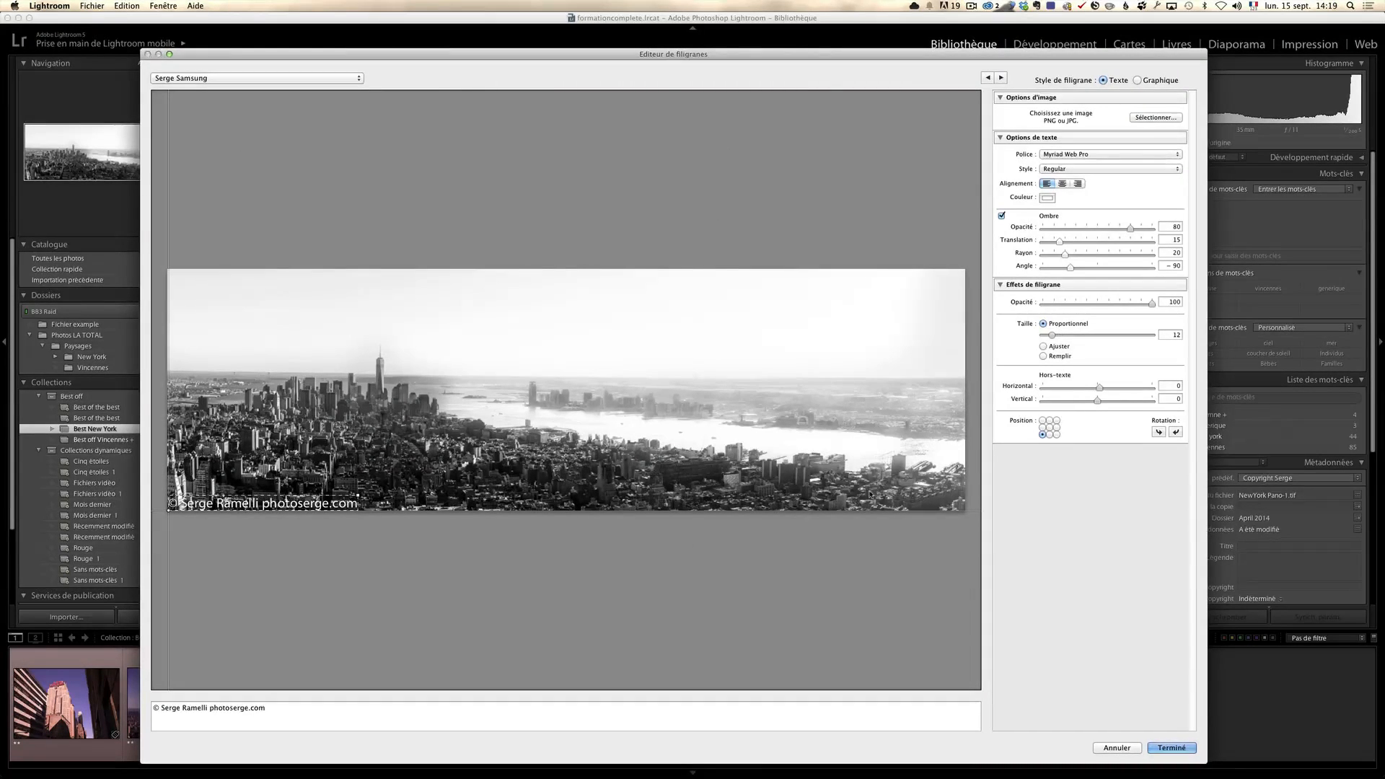
{"action": "left_click", "coordinate": [1124, 751]}
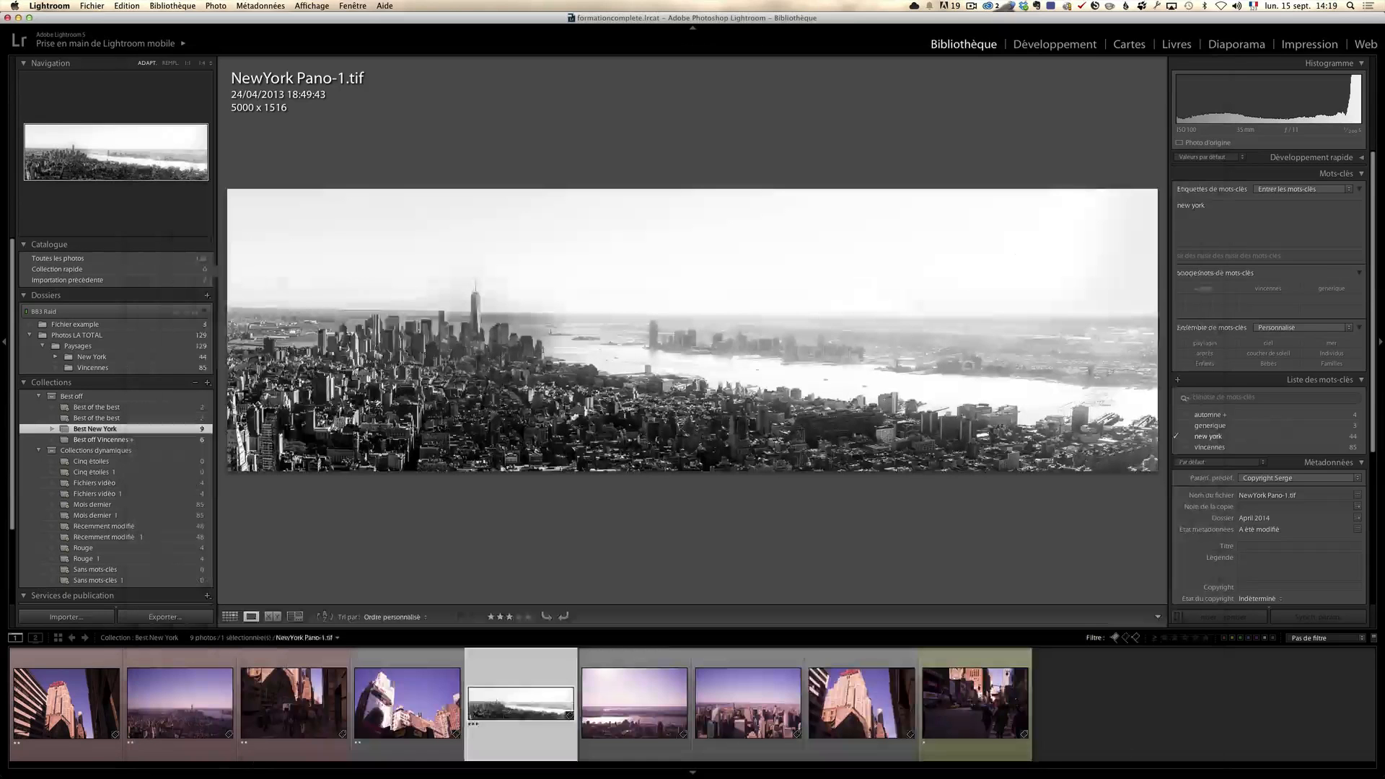
Open the export settings for NewYork Pano-1.tif and choose the "Copyright vertical" watermark.
{"action": "right_click", "coordinate": [469, 653]}
{"action": "mouse_move", "coordinate": [498, 707]}
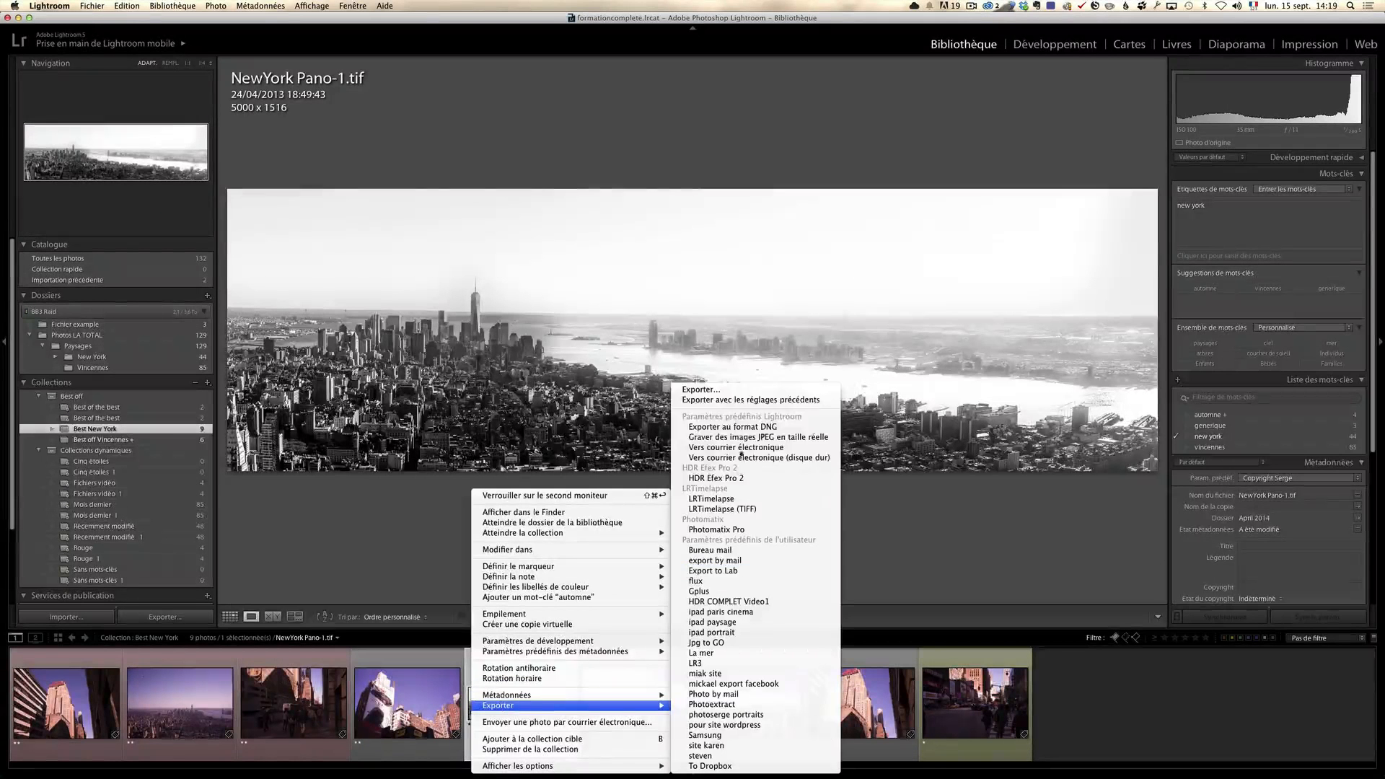
{"action": "left_click", "coordinate": [749, 390]}
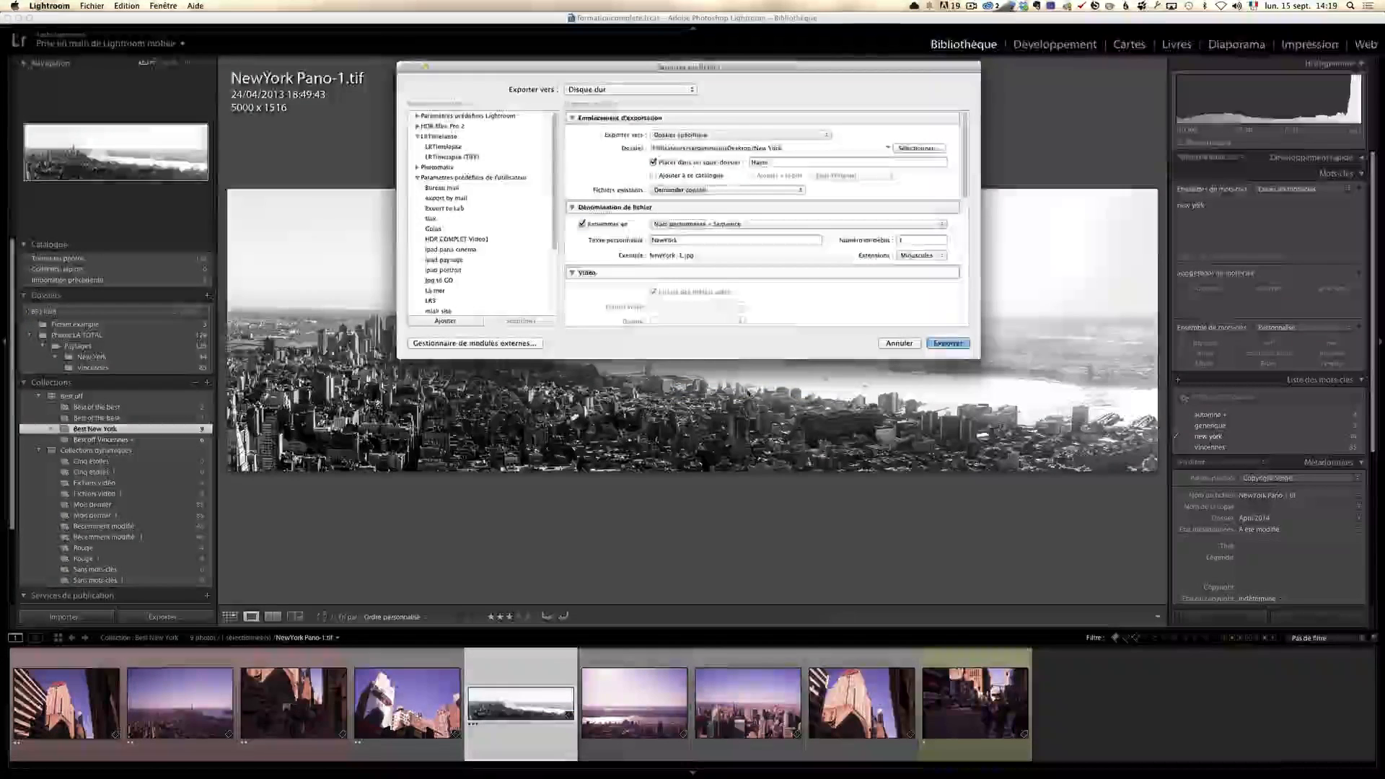
{"action": "scroll", "coordinate": [793, 271], "scroll_direction": "down", "scroll_amount": 5}
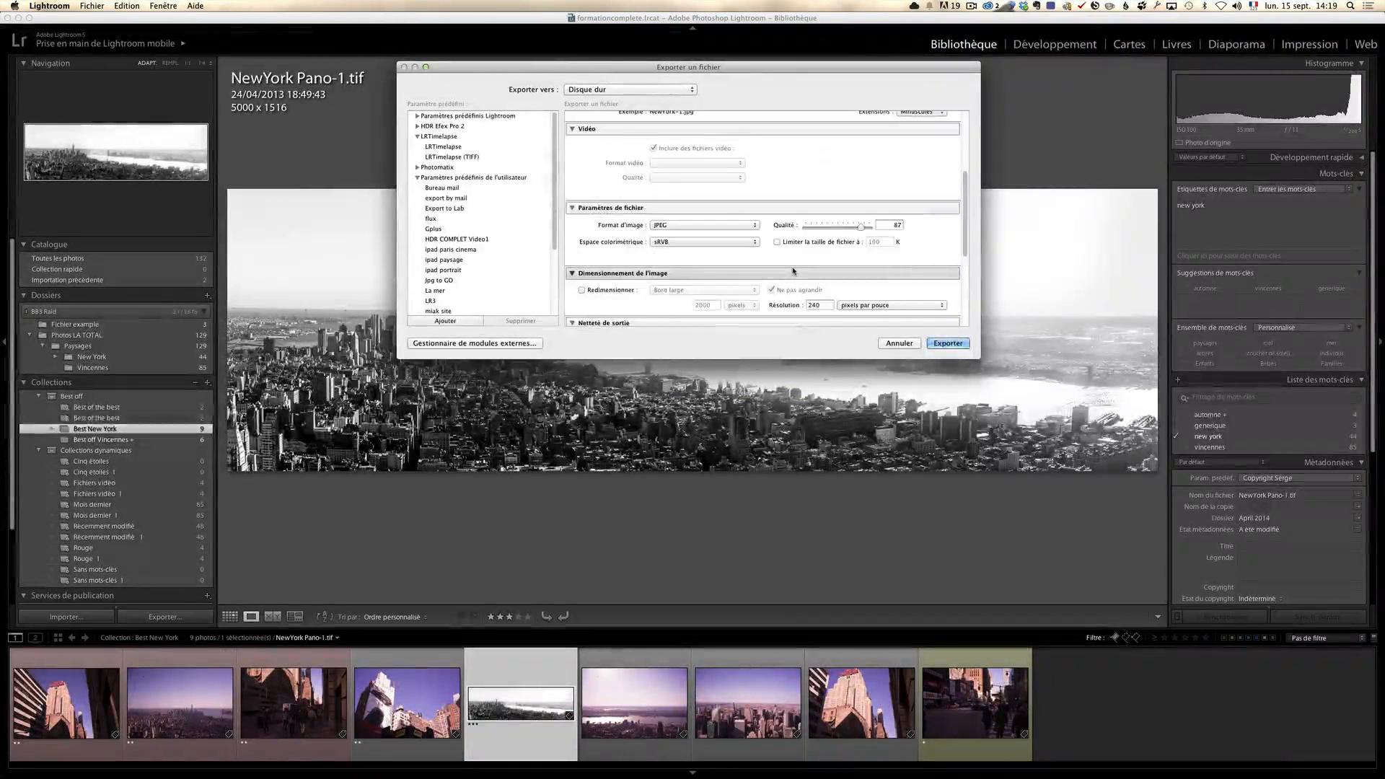
{"action": "scroll", "coordinate": [792, 271], "scroll_direction": "down", "scroll_amount": 5}
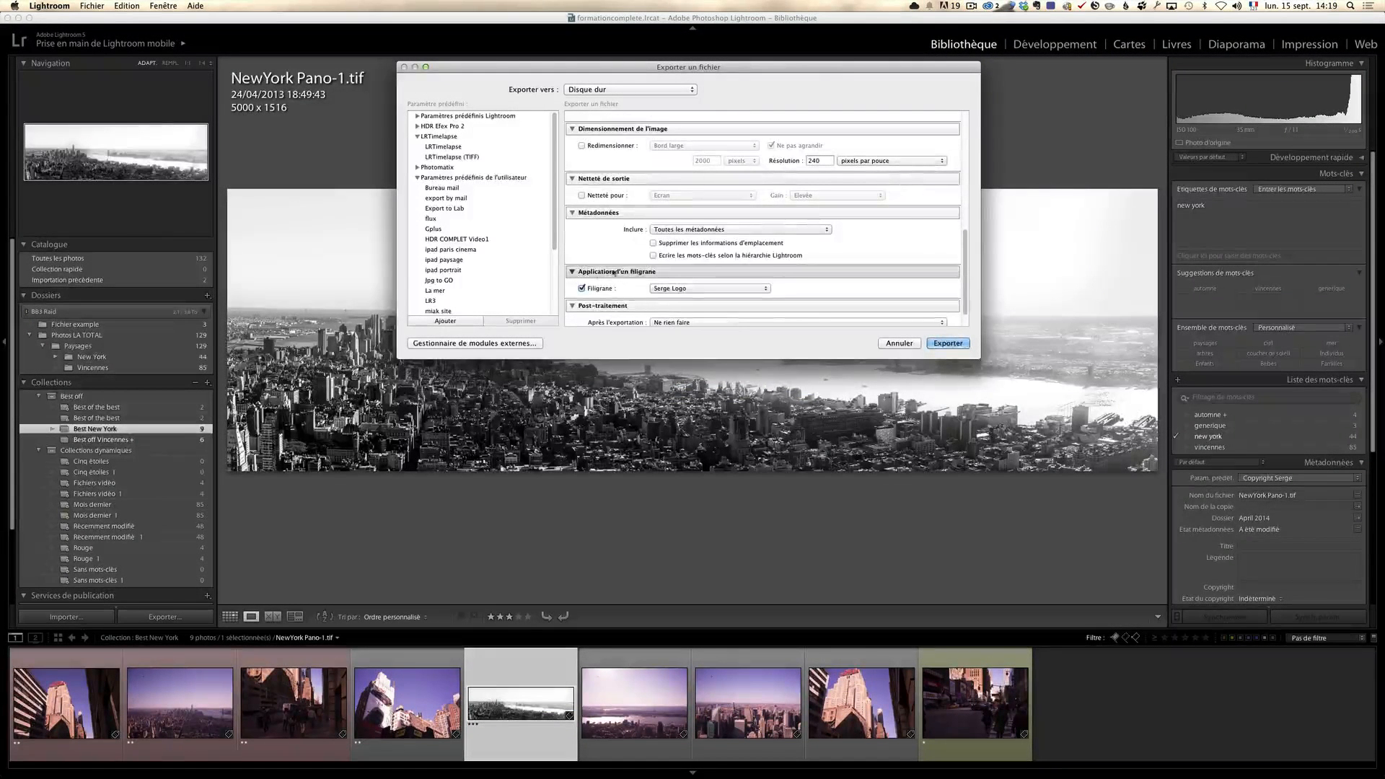
{"action": "left_click", "coordinate": [685, 288]}
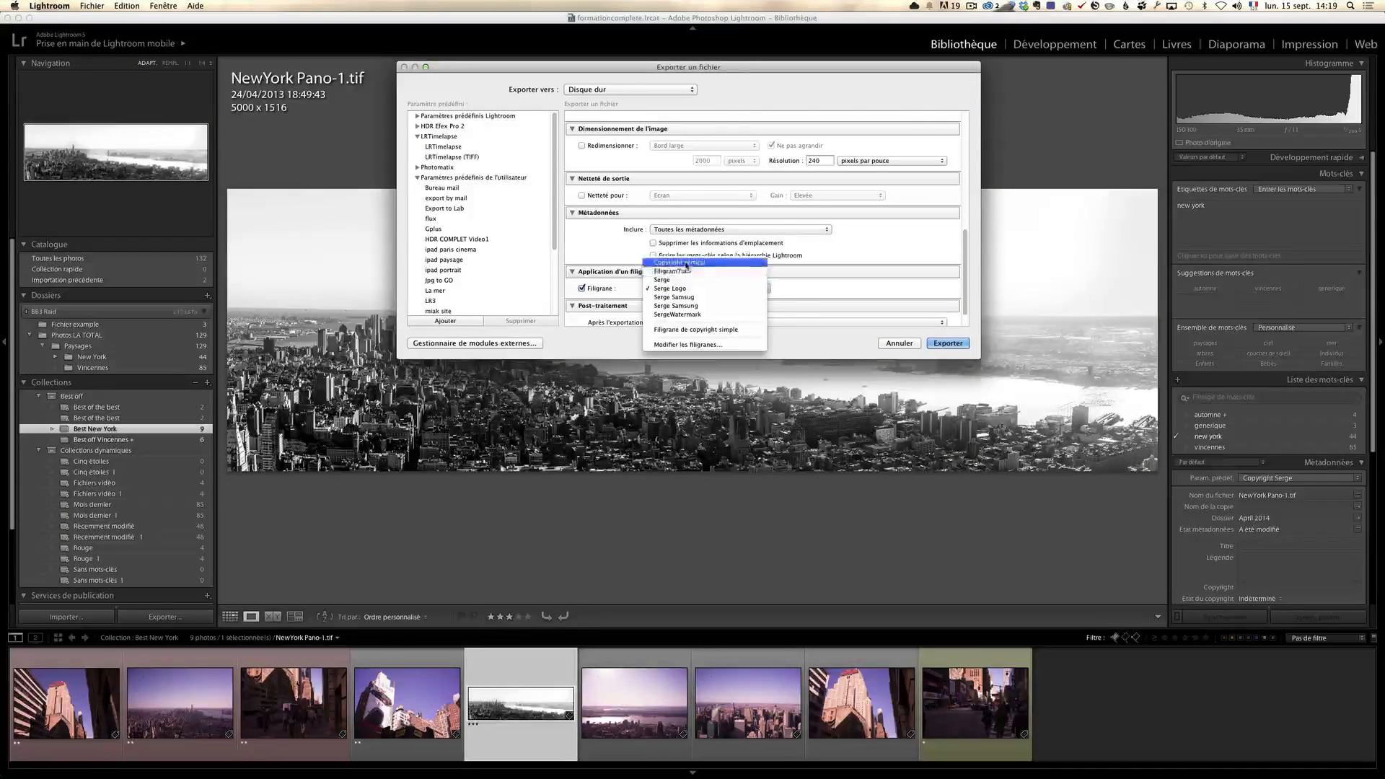
{"action": "left_click", "coordinate": [686, 262]}
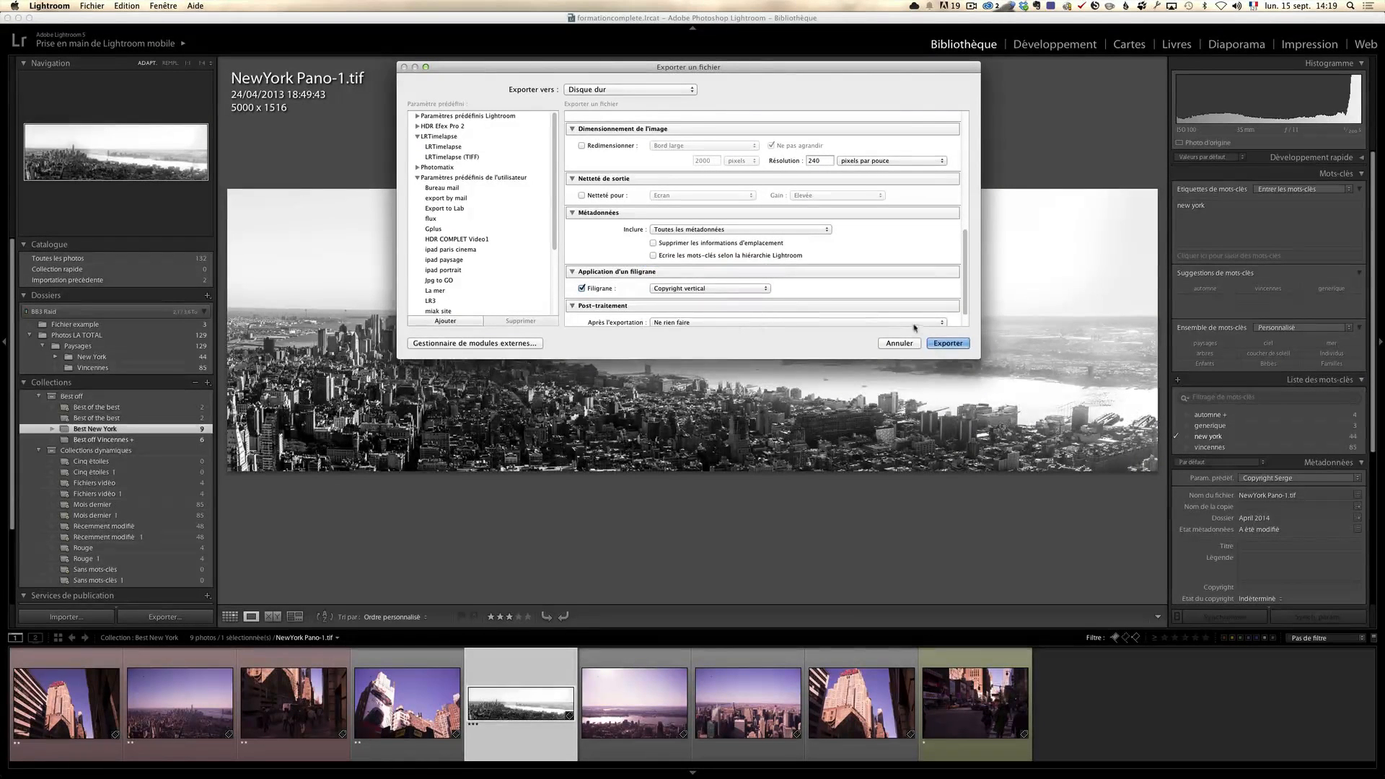
Review the location, naming, file and size settings and export the photo, overwriting the existing NewYork-1.jpg.
{"action": "scroll", "coordinate": [953, 283], "scroll_direction": "up", "scroll_amount": 8}
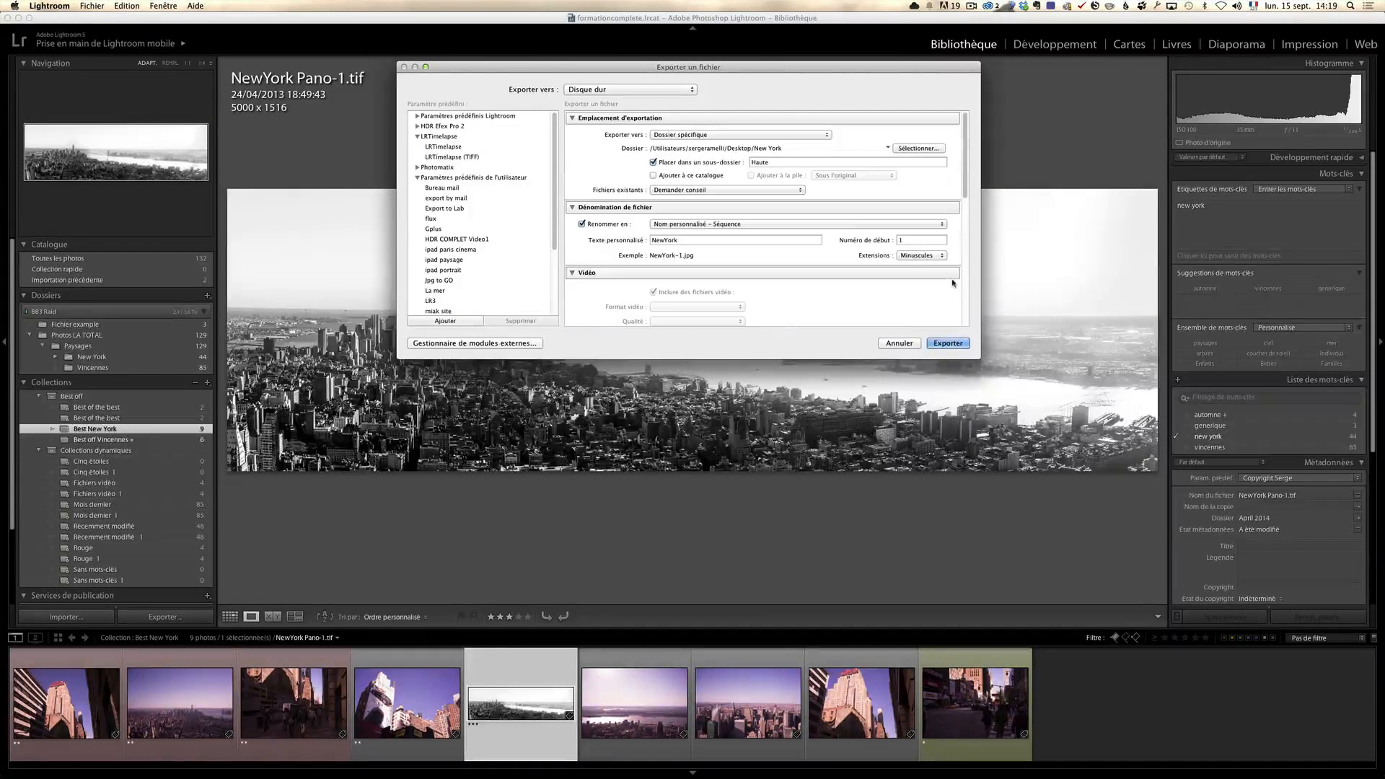
{"action": "scroll", "coordinate": [857, 215], "scroll_direction": "down", "scroll_amount": 5}
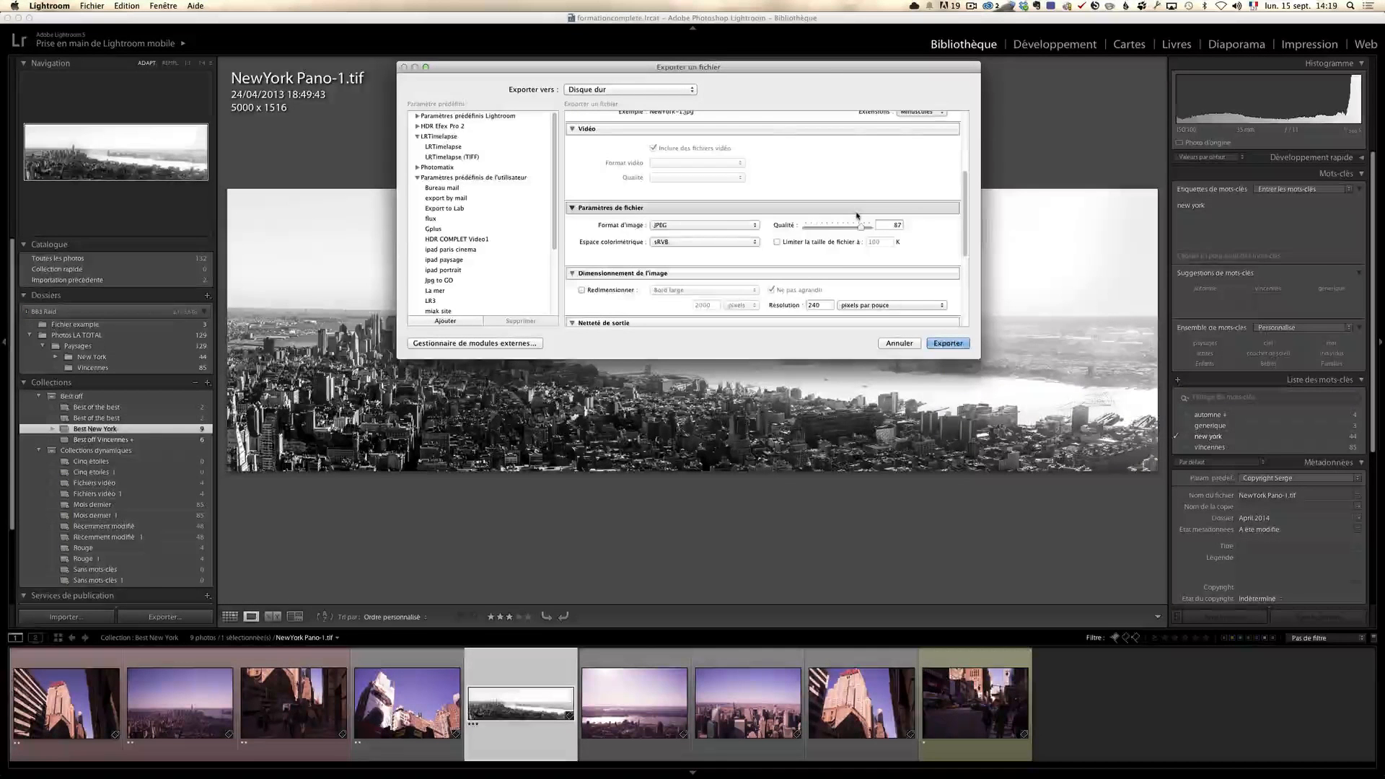
{"action": "scroll", "coordinate": [857, 215], "scroll_direction": "down", "scroll_amount": 3}
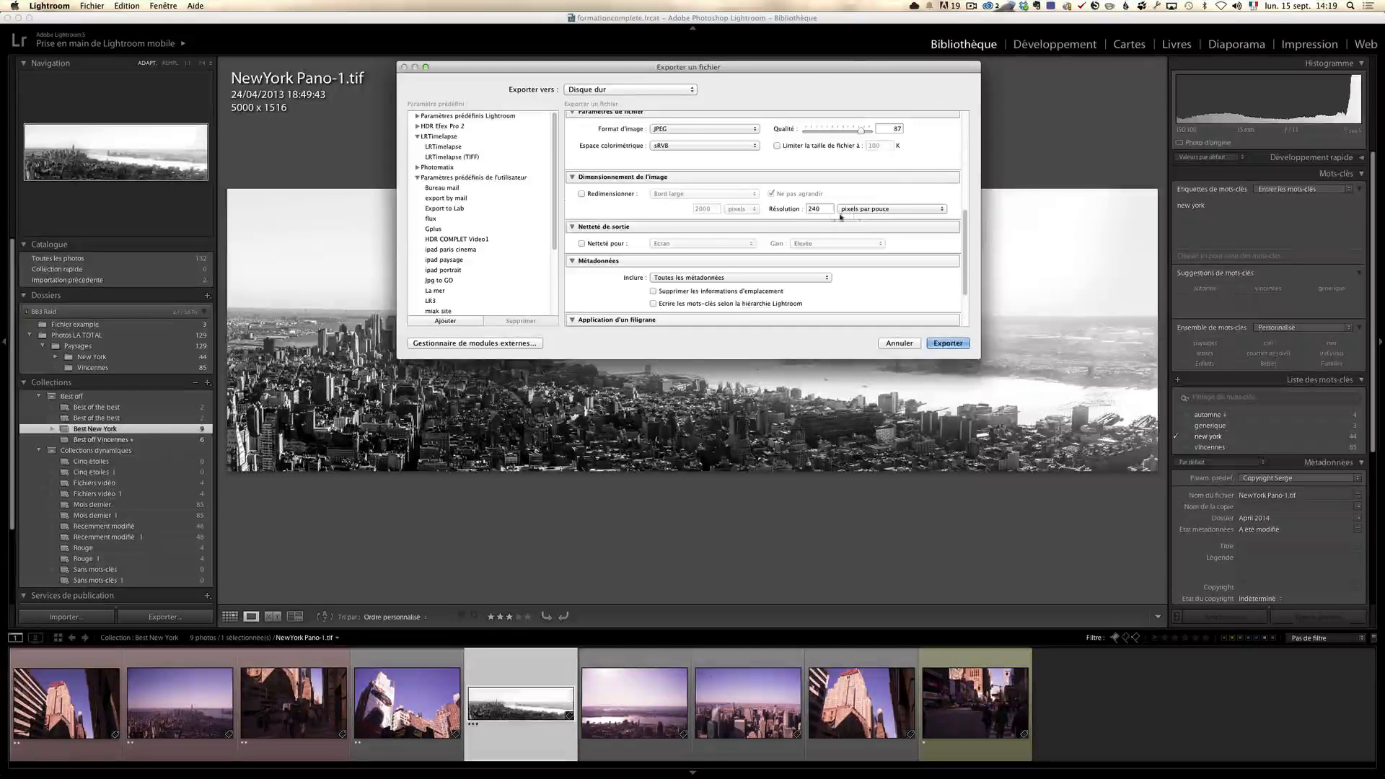
{"action": "left_click", "coordinate": [958, 345]}
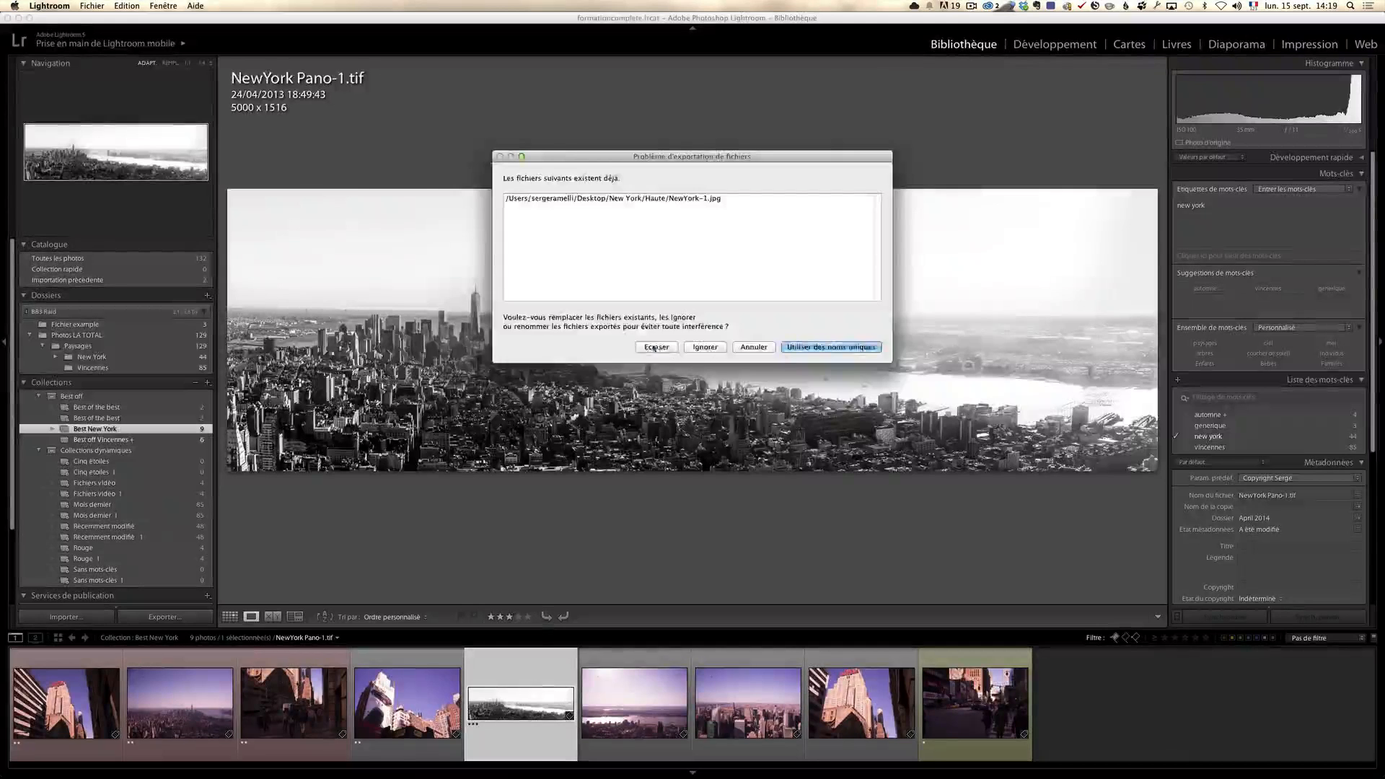
{"action": "left_click", "coordinate": [655, 347]}
Switch to Finder and preview the exported NewYork-1.jpg in the Haute folder to check its watermark.
{"action": "key", "text": "super+Tab"}
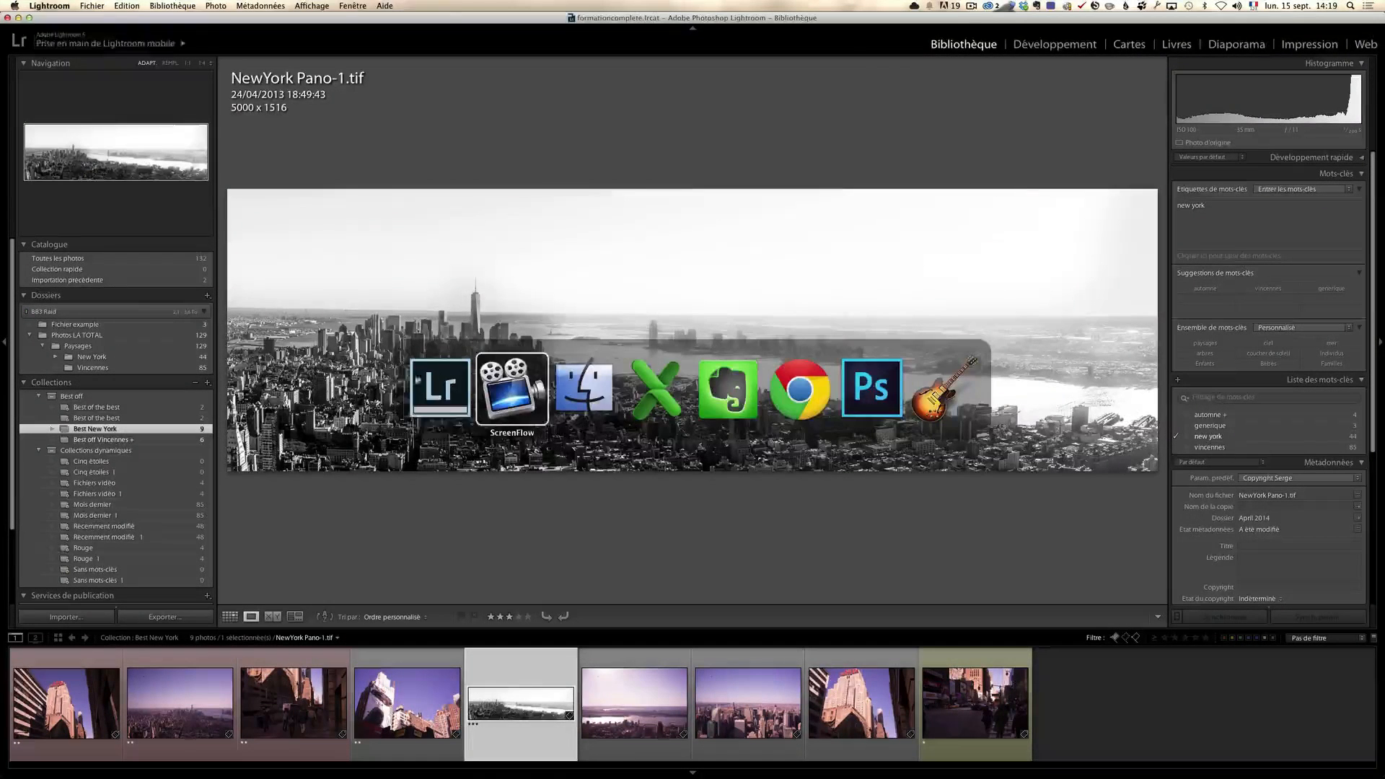
{"action": "key", "text": "super+Tab"}
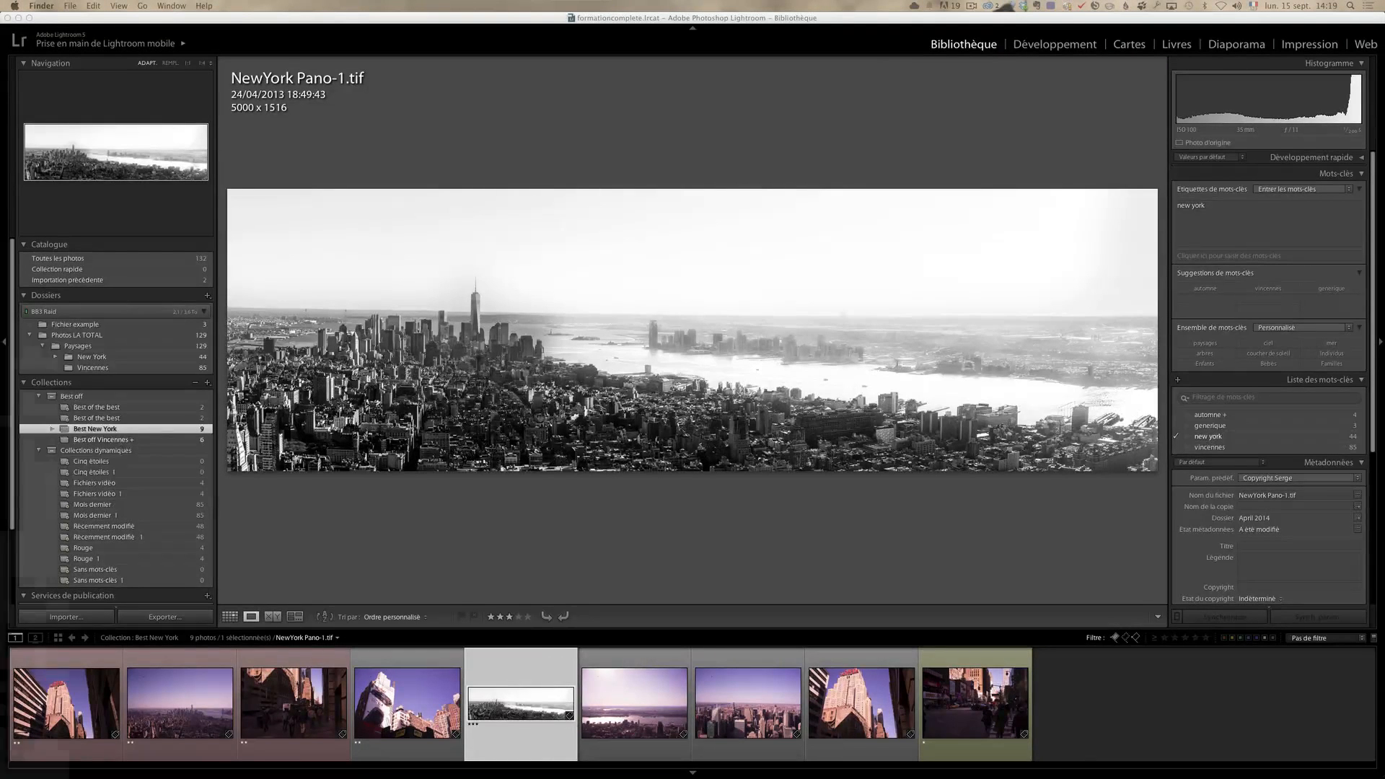
{"action": "left_click_drag", "start_coordinate": [0, 317], "coordinate": [207, 200]}
{"action": "left_click", "coordinate": [235, 245]}
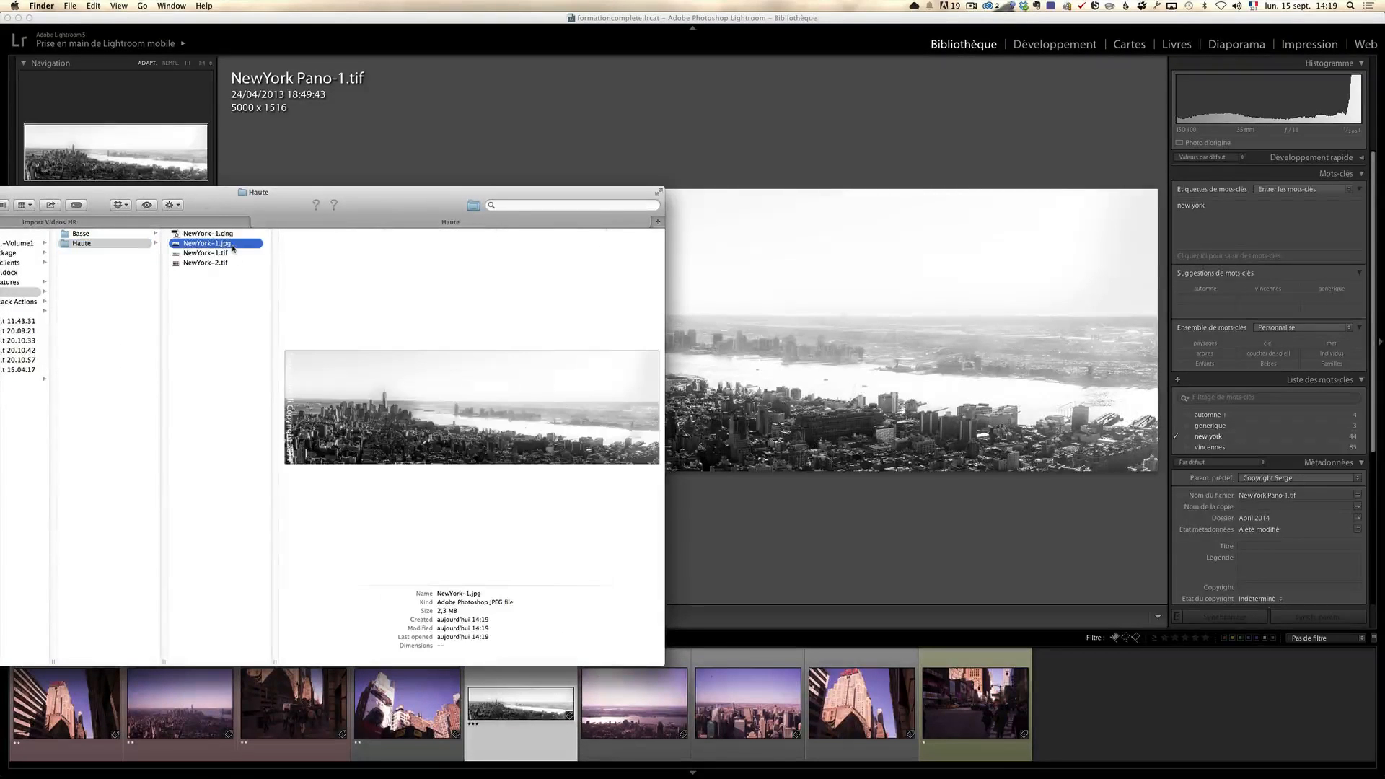
{"action": "key", "text": "space"}
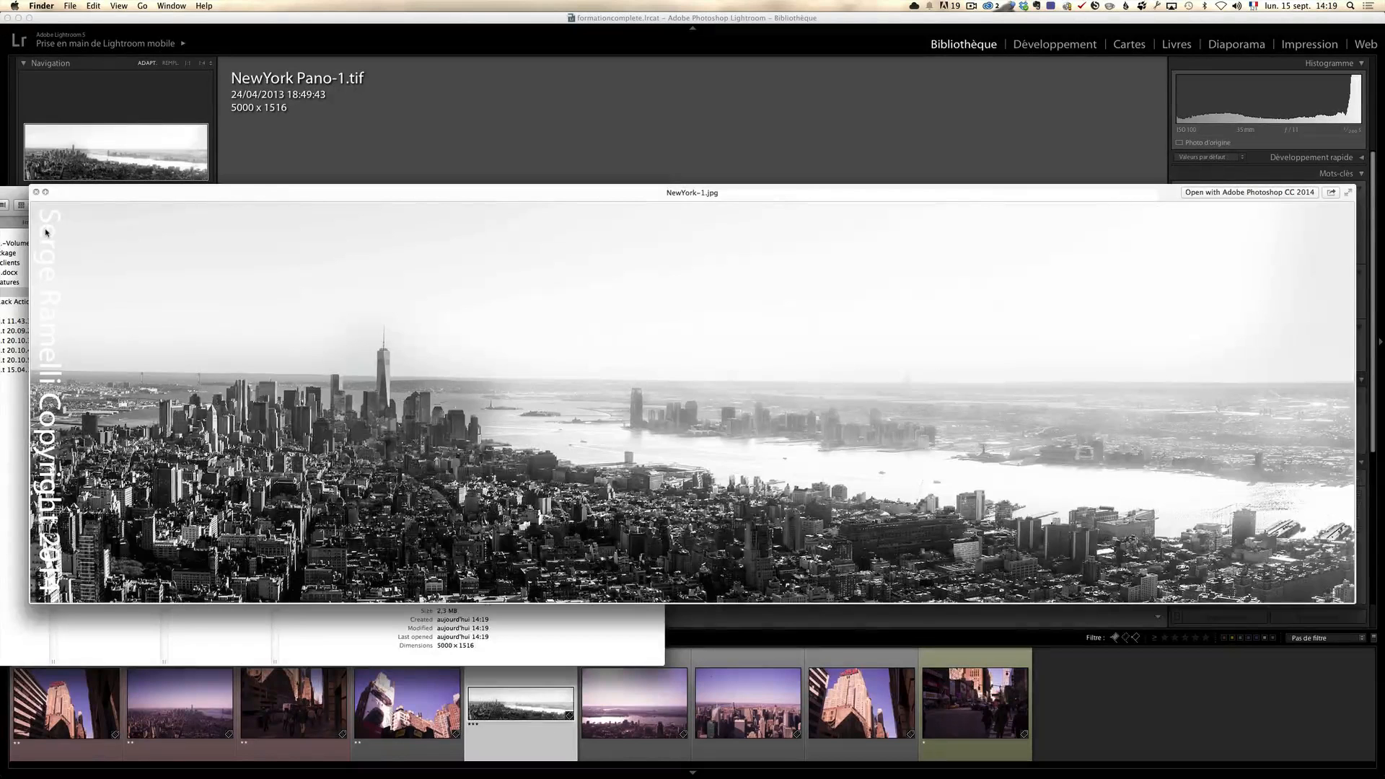
{"action": "key", "text": "space"}
{"action": "left_click_drag", "start_coordinate": [311, 229], "coordinate": [0, 230]}
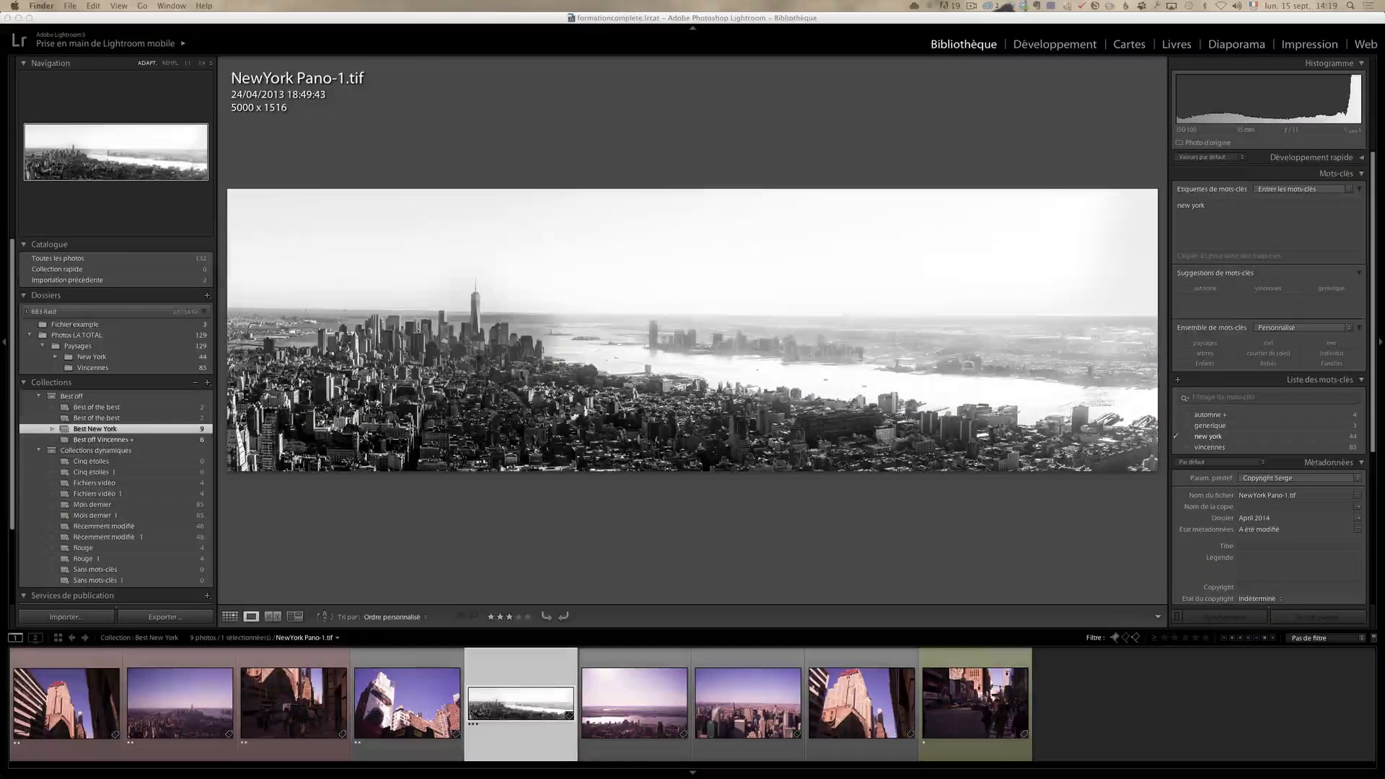